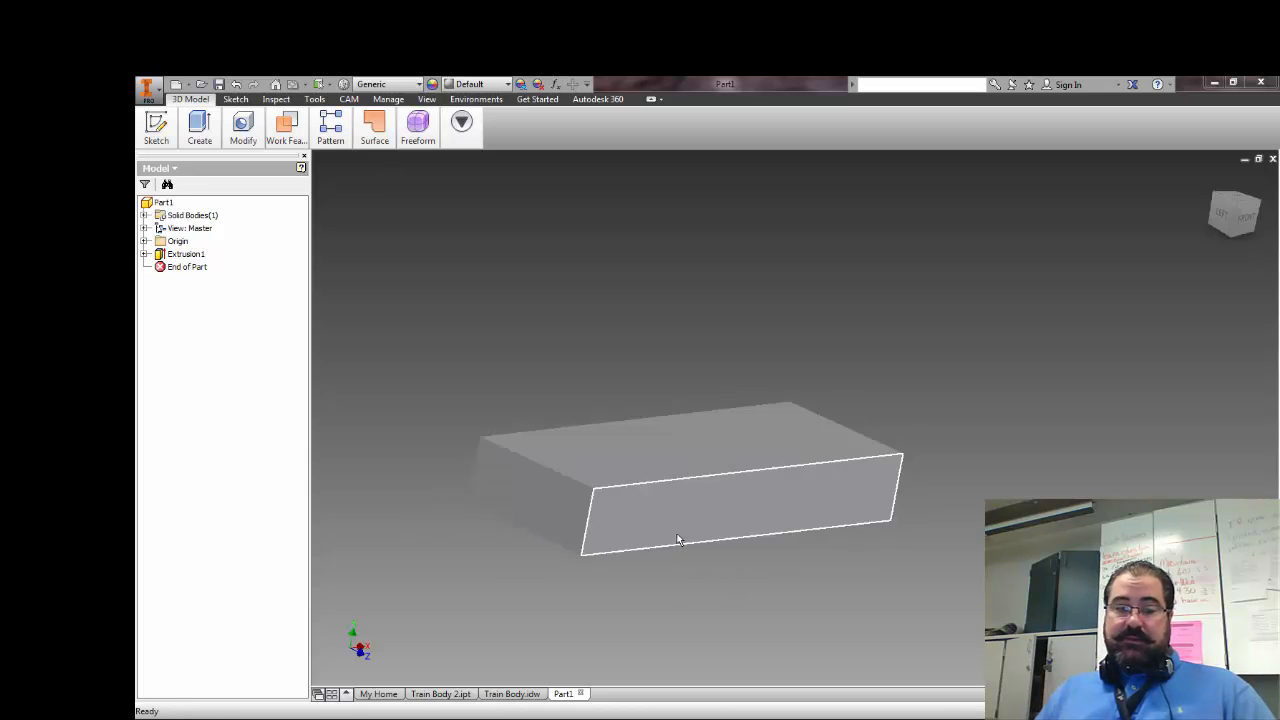
Step: Examine the dimensions of the front and end views in the Train Body drawing
click(504, 697)
scroll(846, 478, down, 2)
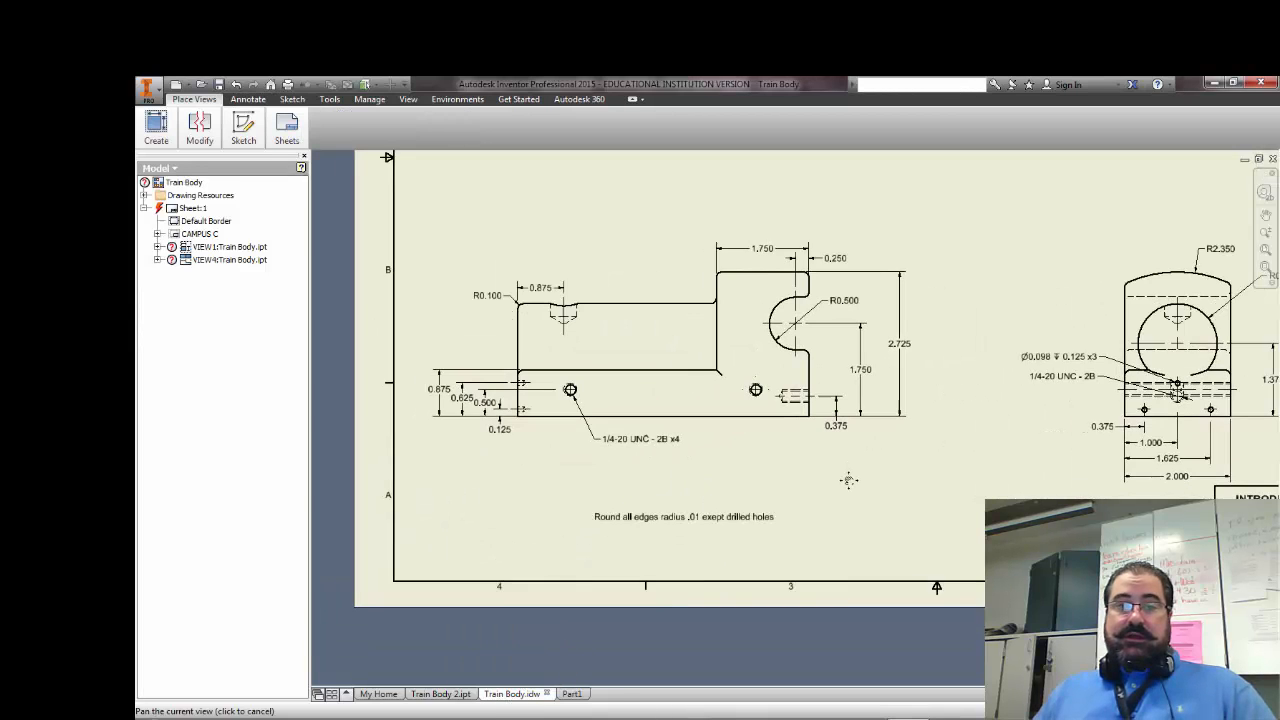
scroll(847, 488, up, 2)
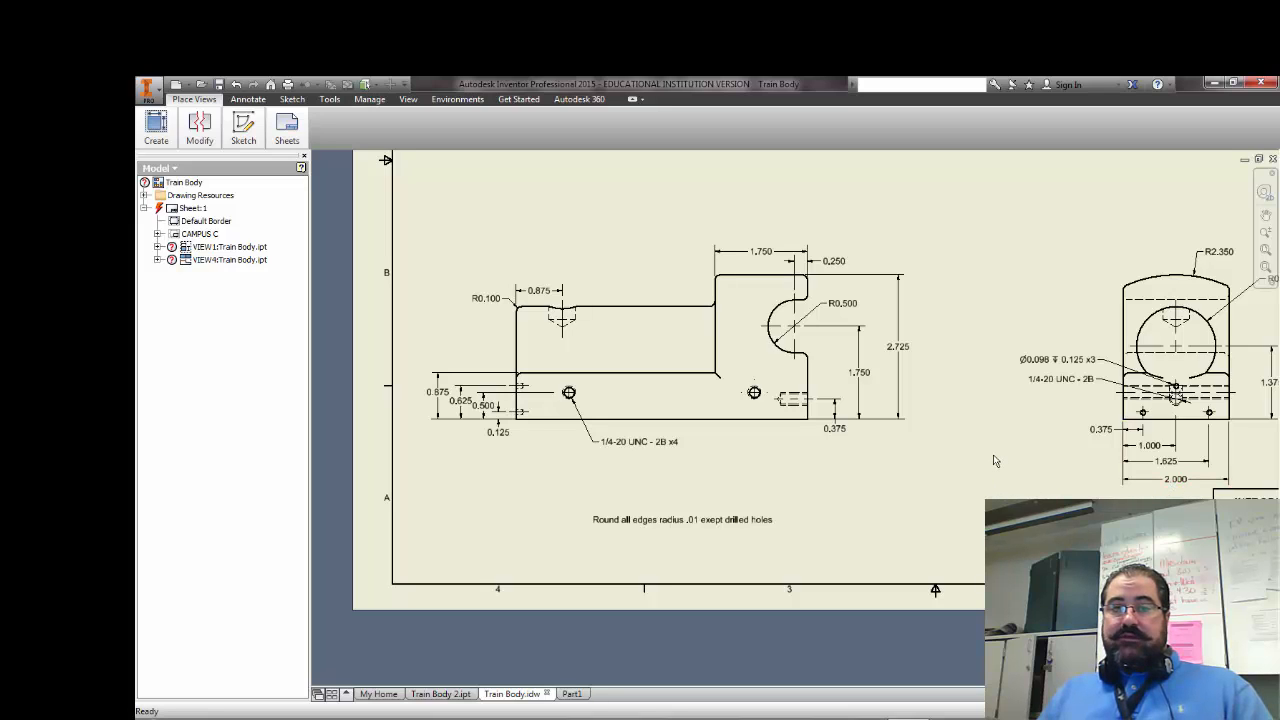
click(1175, 480)
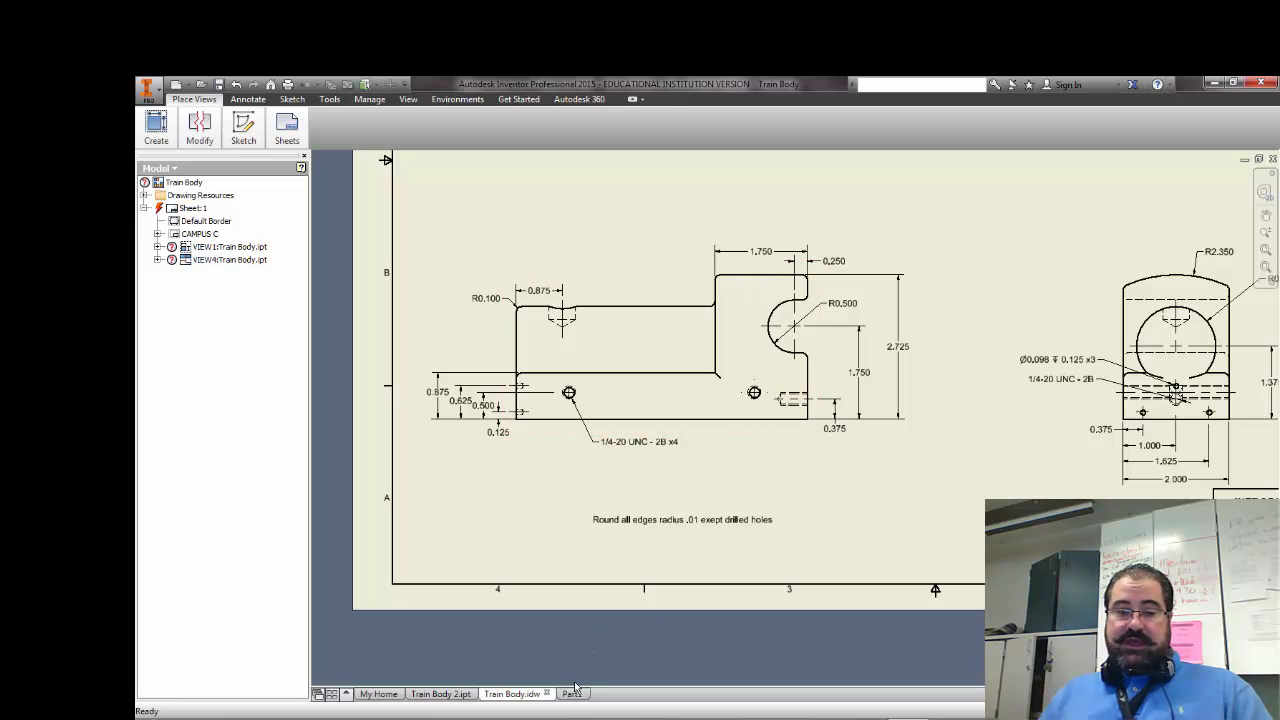
Step: Return to Part1 and start a new sketch on the block's large top face
mouse_move(566, 698)
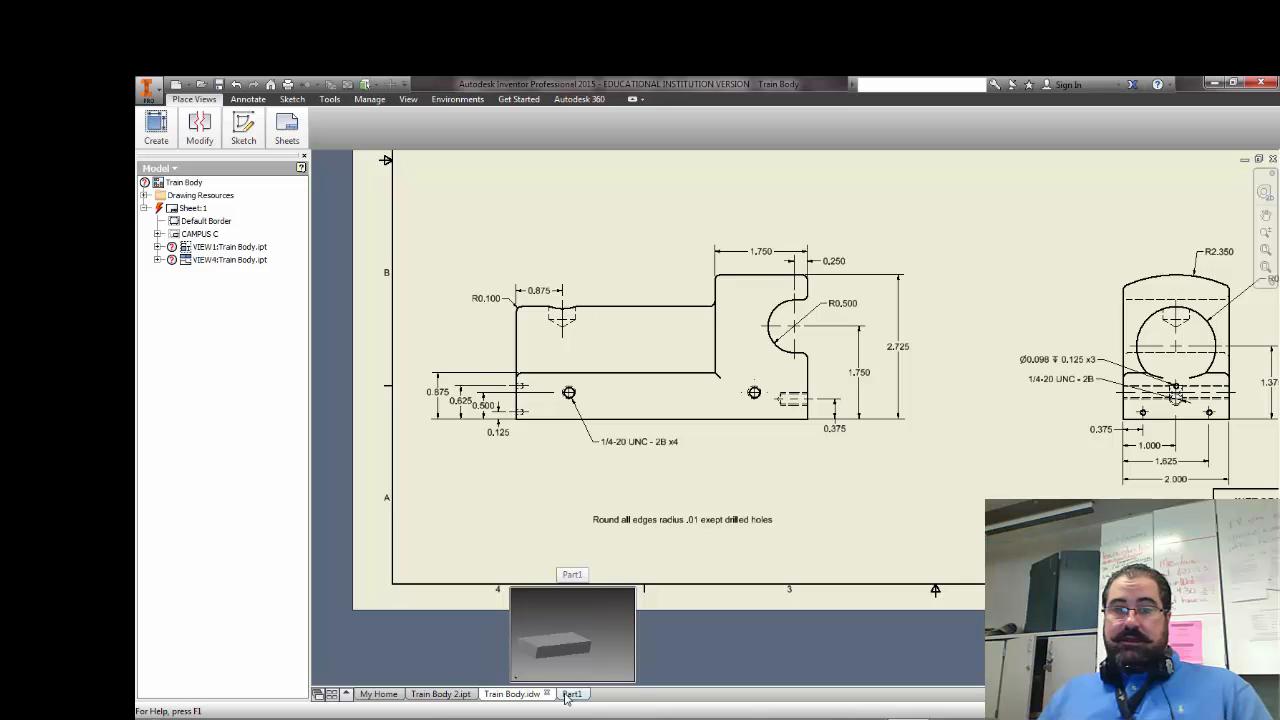
click(568, 694)
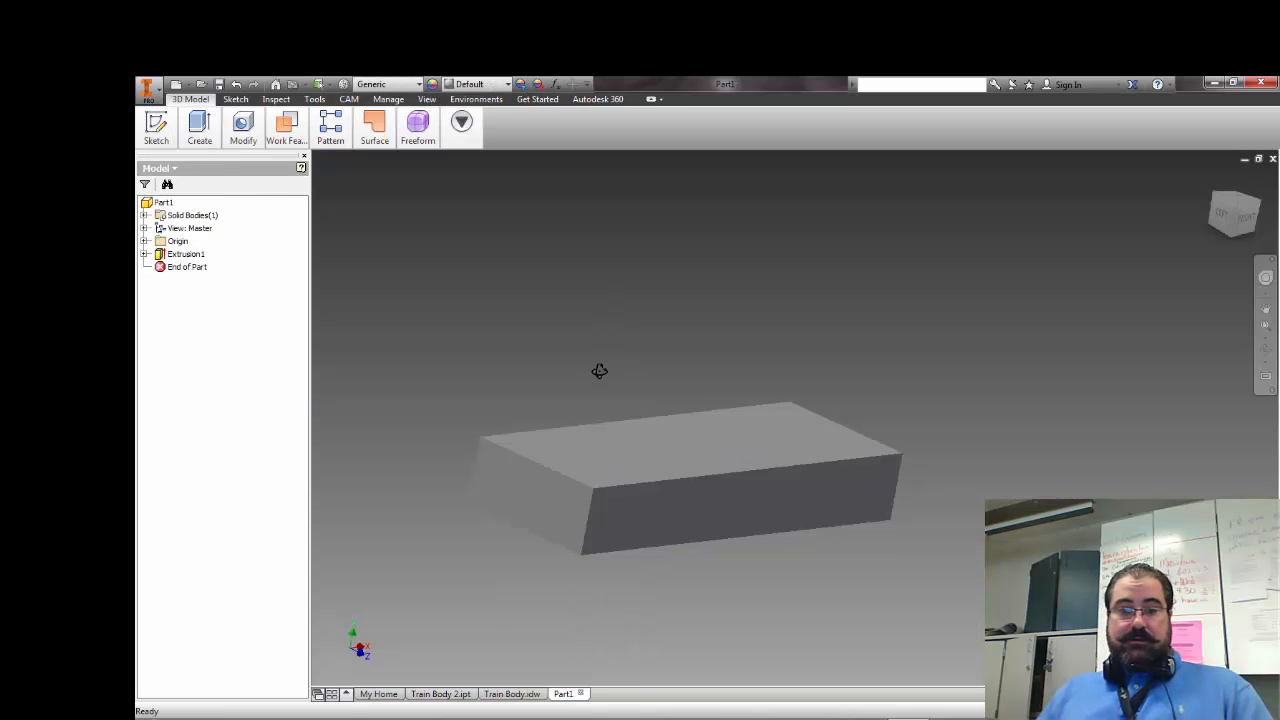
shift+middle_drag(600, 368, 431, 294)
click(151, 134)
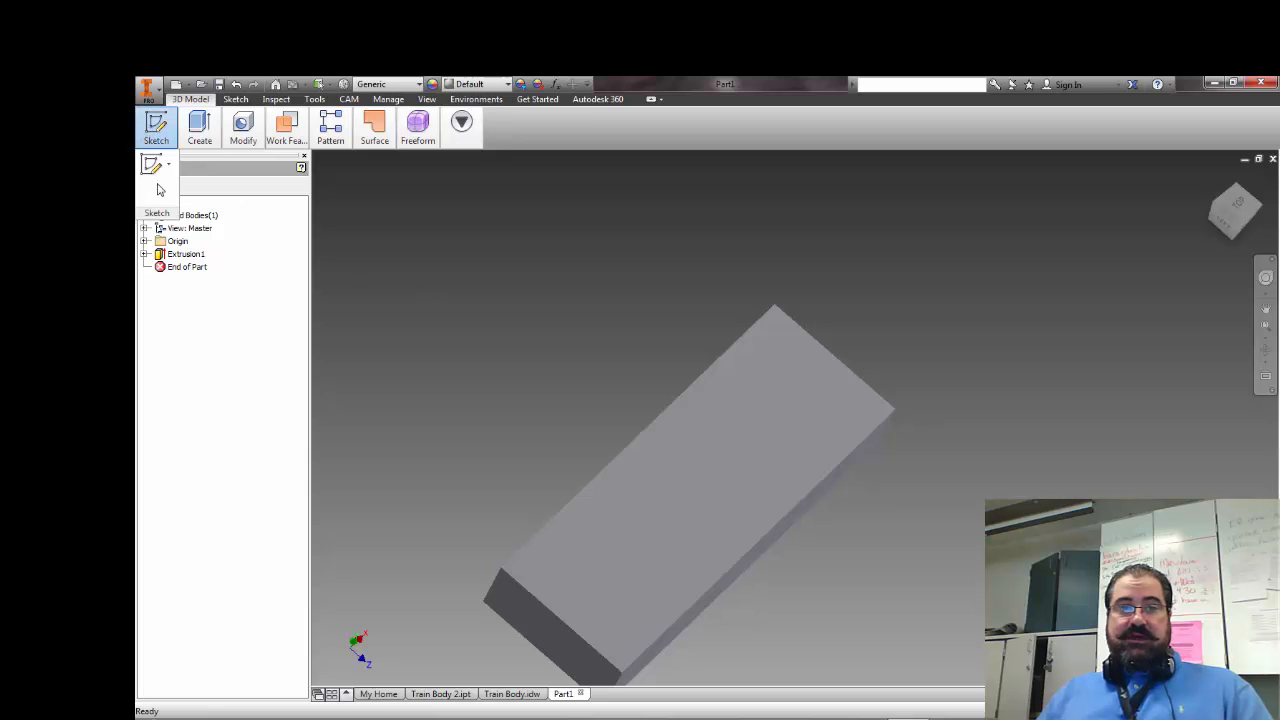
click(155, 168)
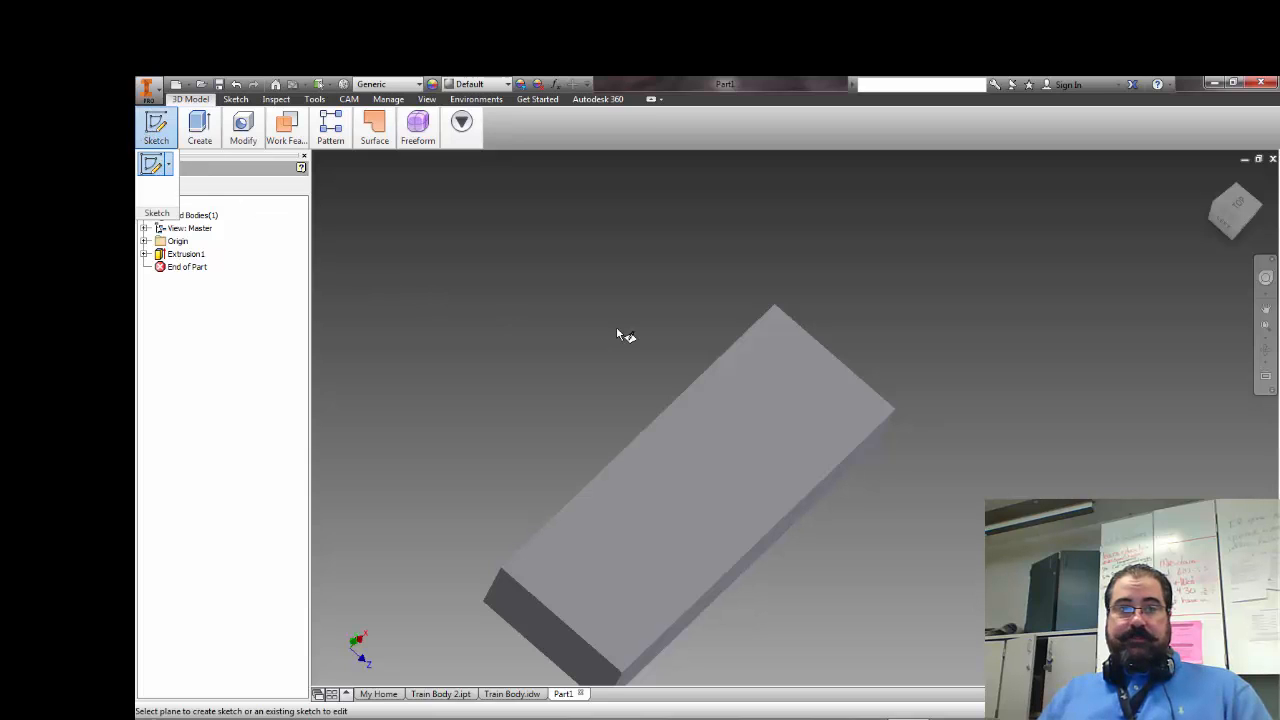
click(793, 392)
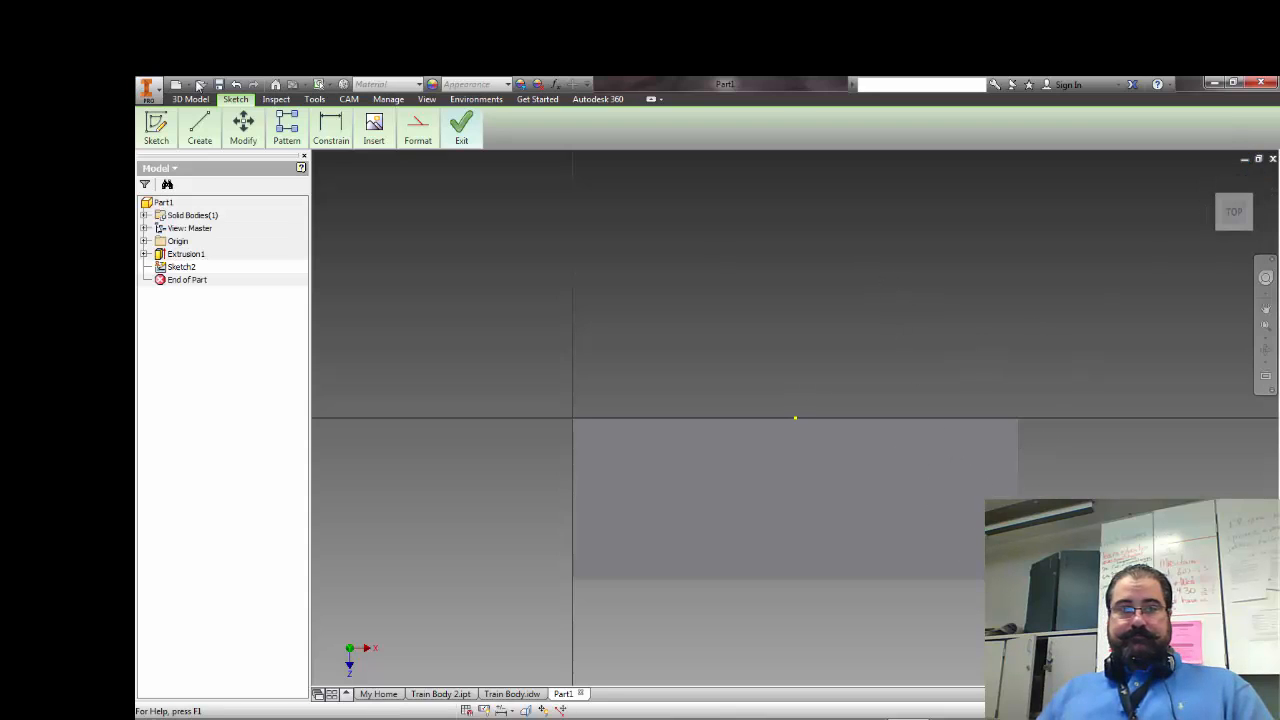
Step: Sketch a two-point rectangle 1.75 in long from the face's far corner across its full 2 in width, and finish the sketch
click(199, 128)
click(228, 192)
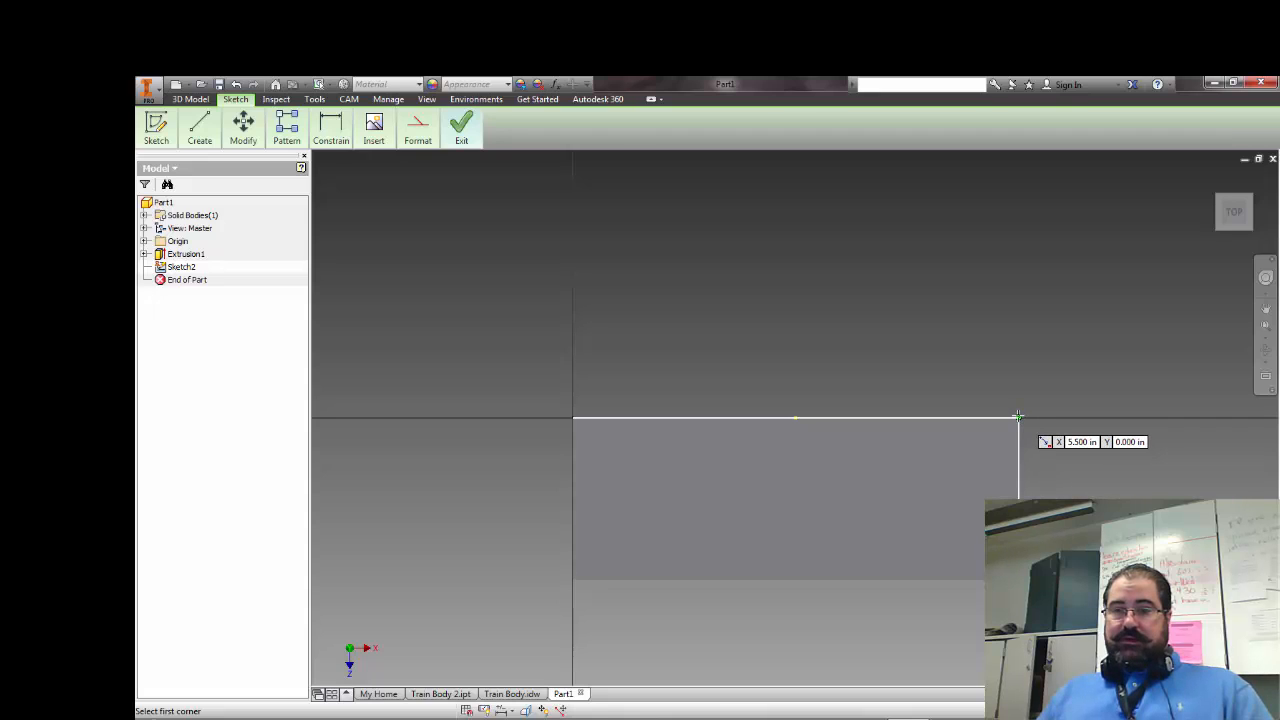
click(1017, 416)
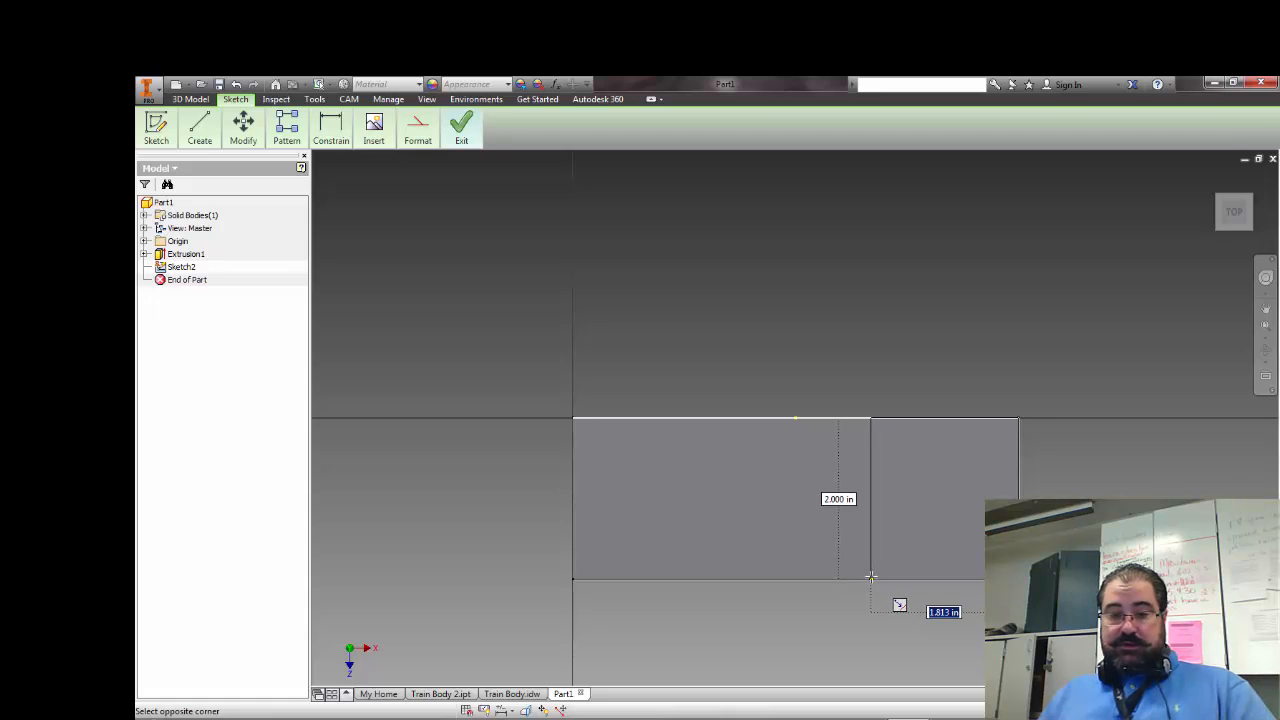
text(1.75)
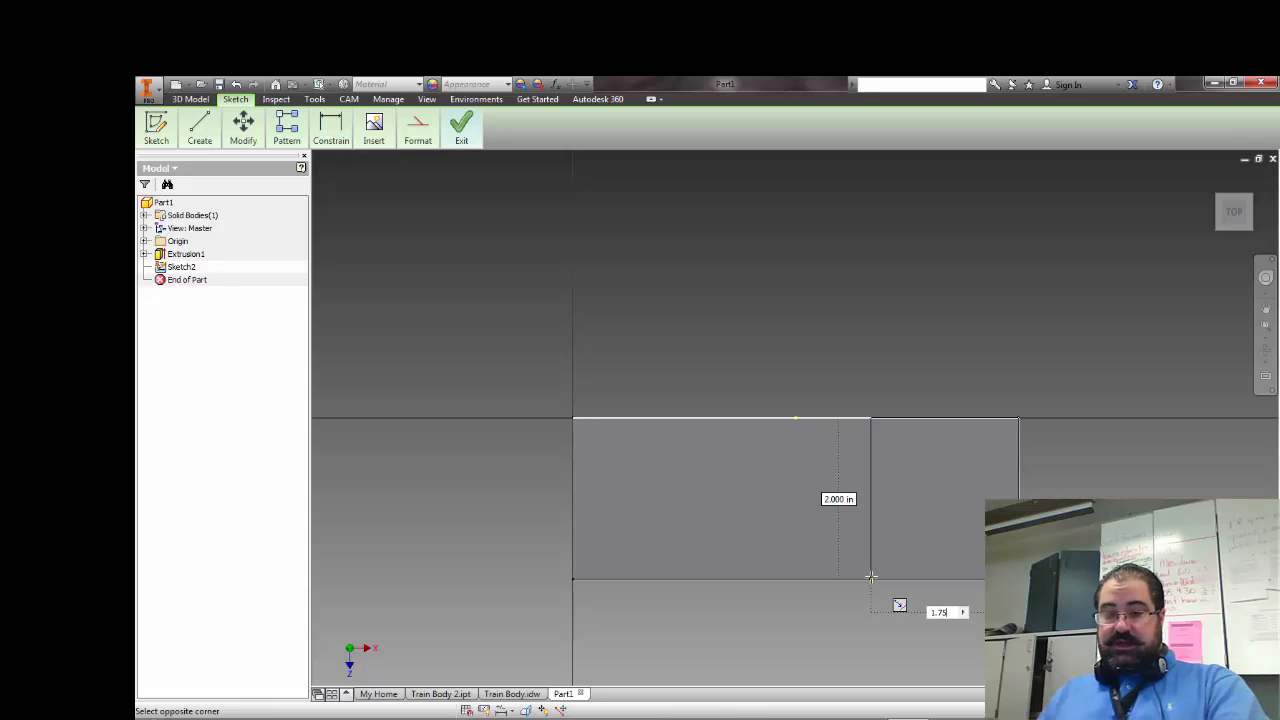
key(Return)
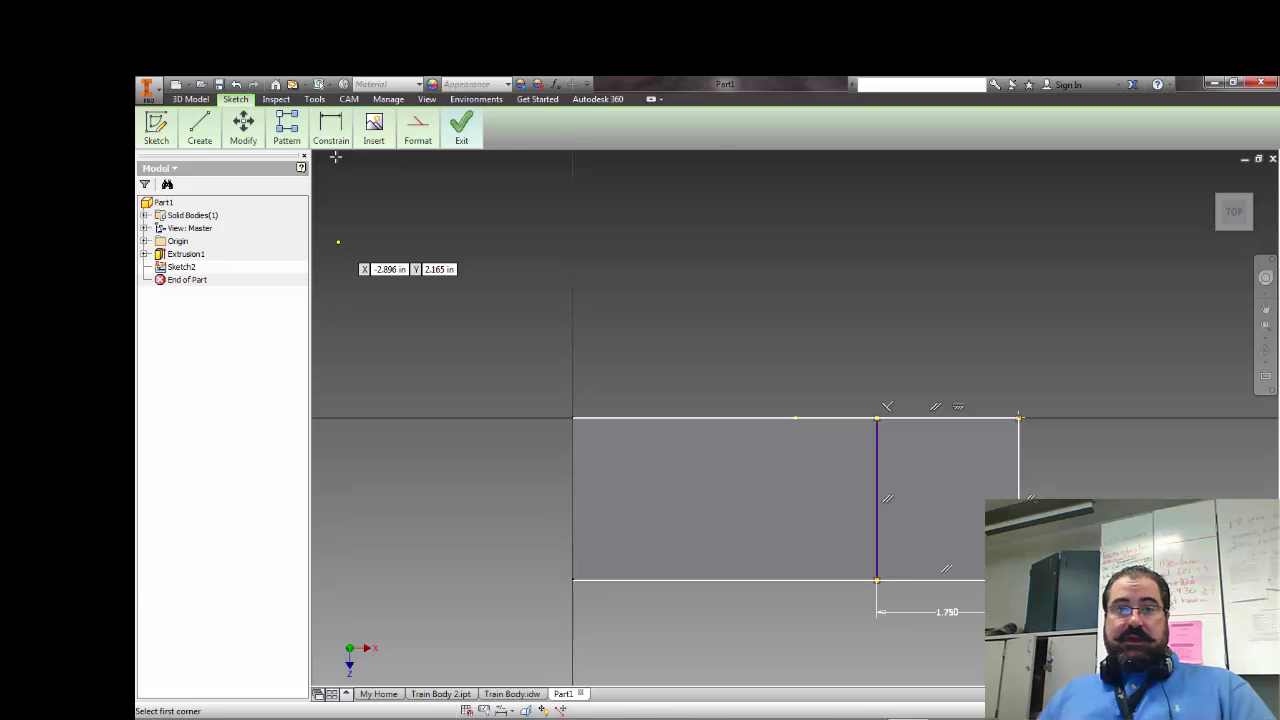
mouse_move(461, 138)
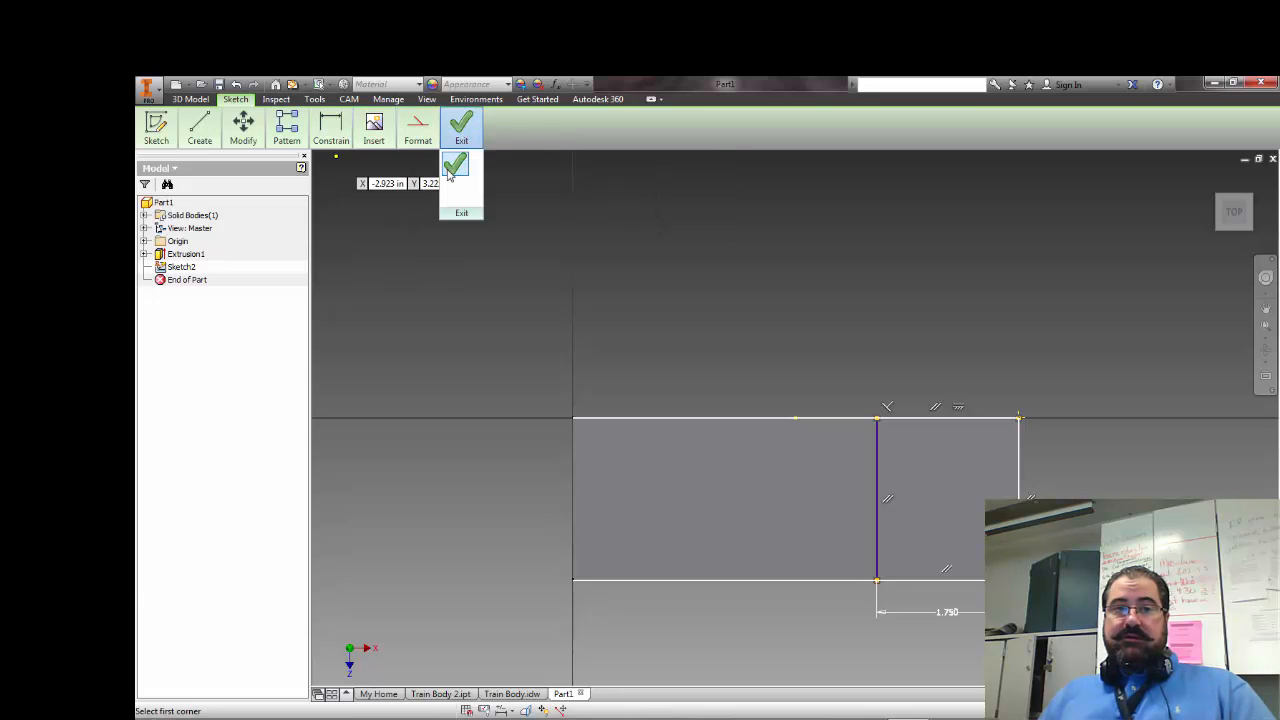
click(452, 168)
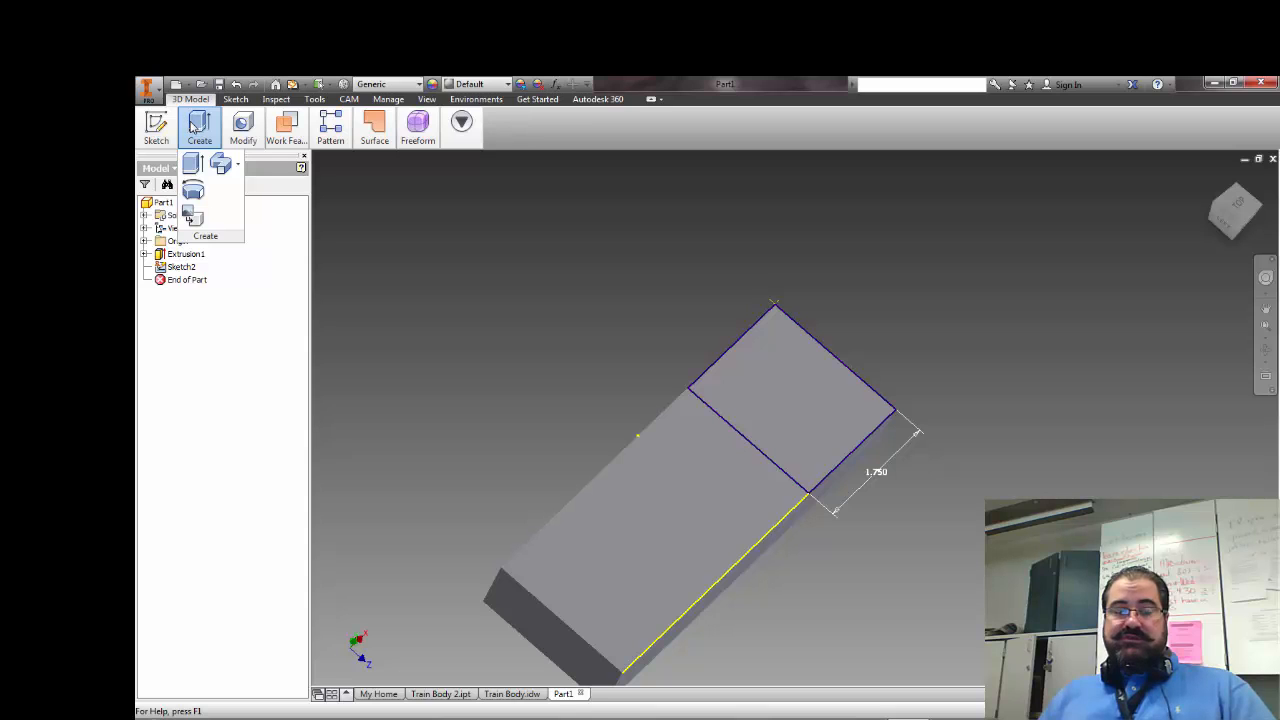
Step: Check the base height and overall height dimensions in the Train Body drawing, and return to Part1
click(518, 693)
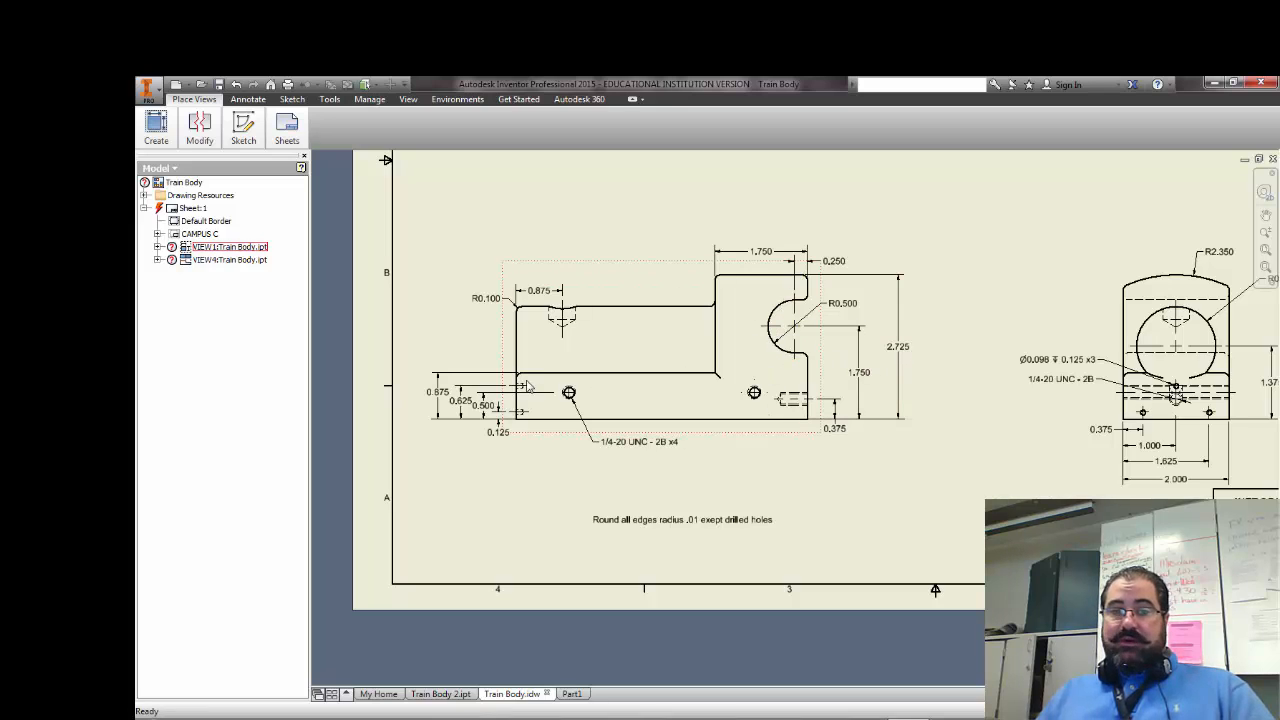
click(440, 400)
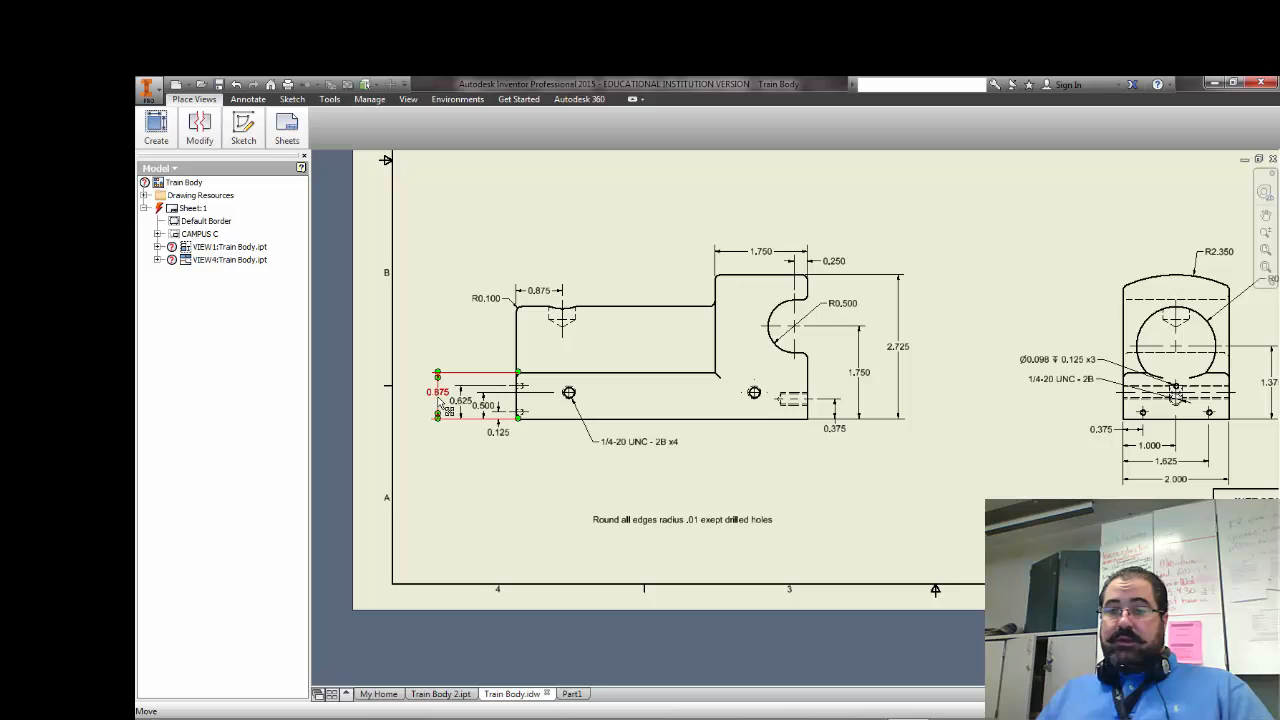
key(Escape)
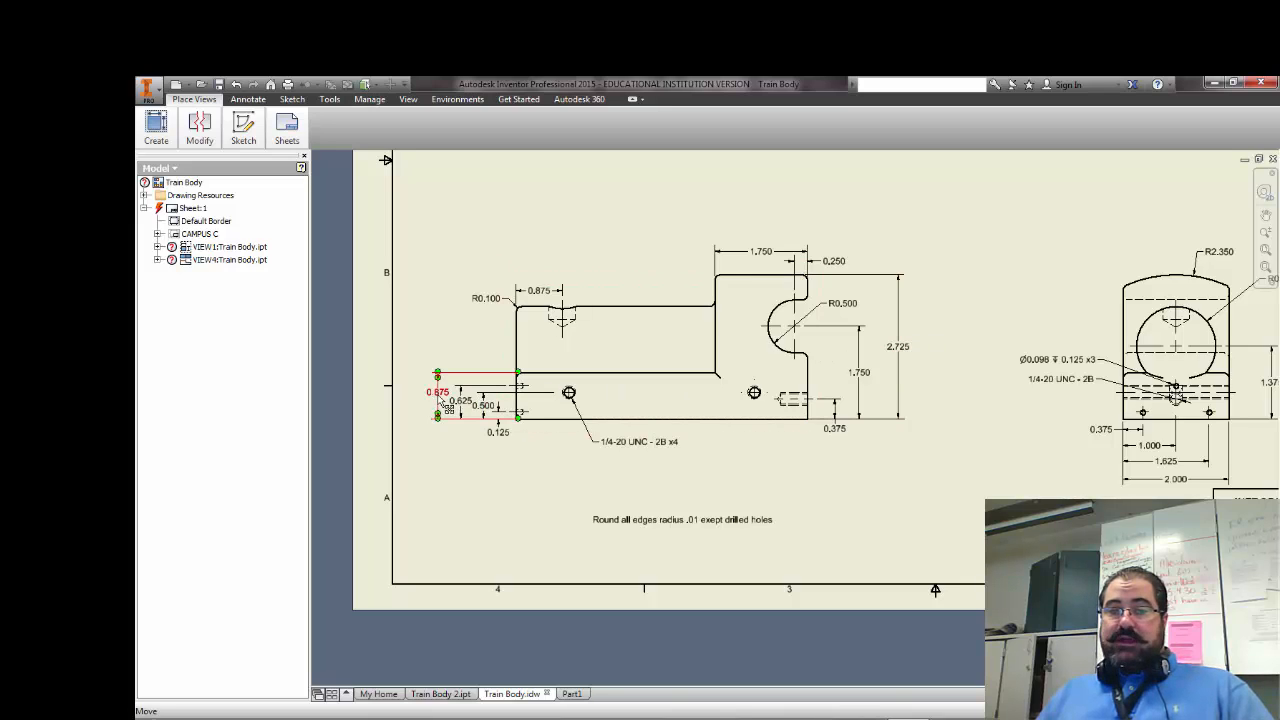
click(899, 350)
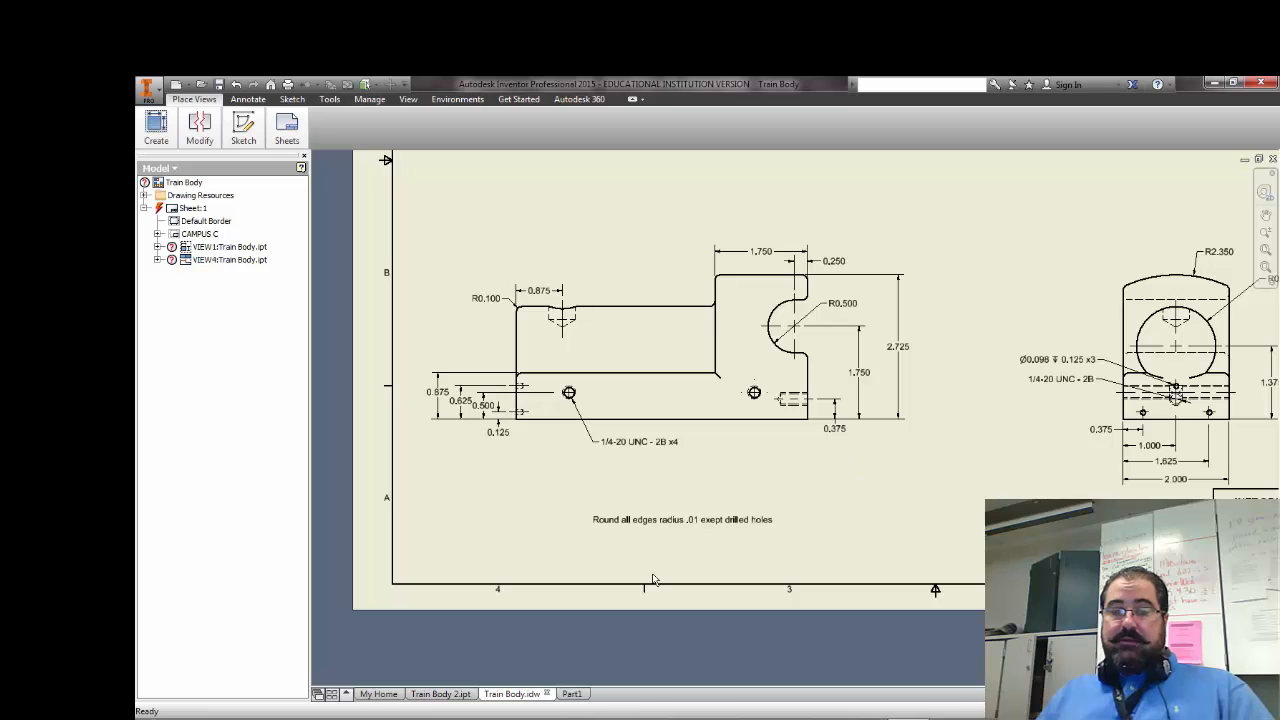
mouse_move(574, 694)
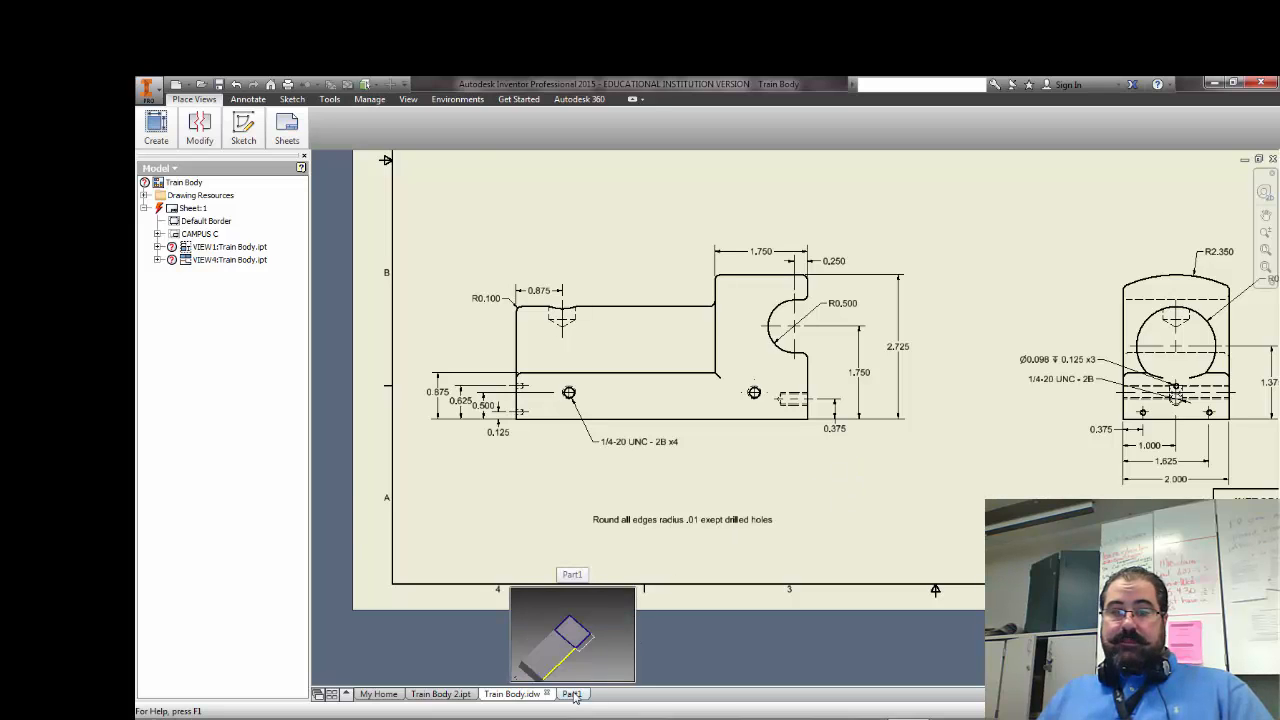
click(572, 694)
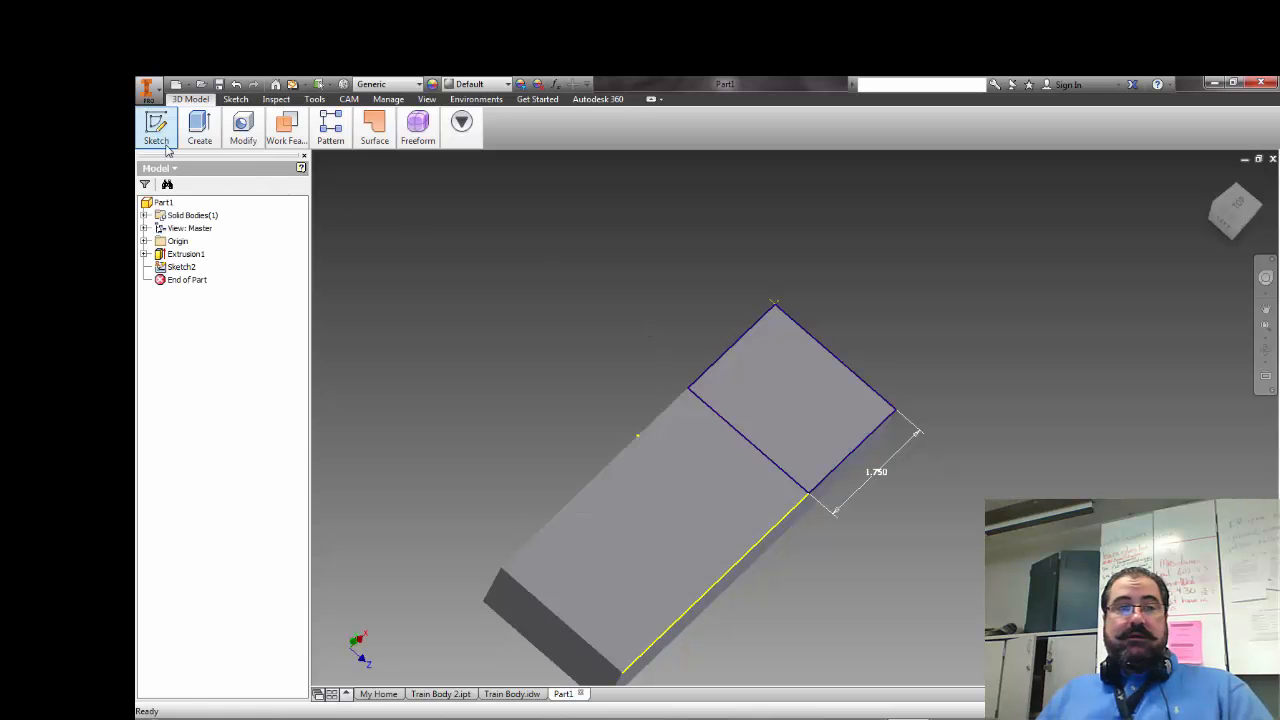
Step: Start a joining extrusion of the sketched rectangle and recheck the overall height in the Train Body drawing
mouse_move(153, 125)
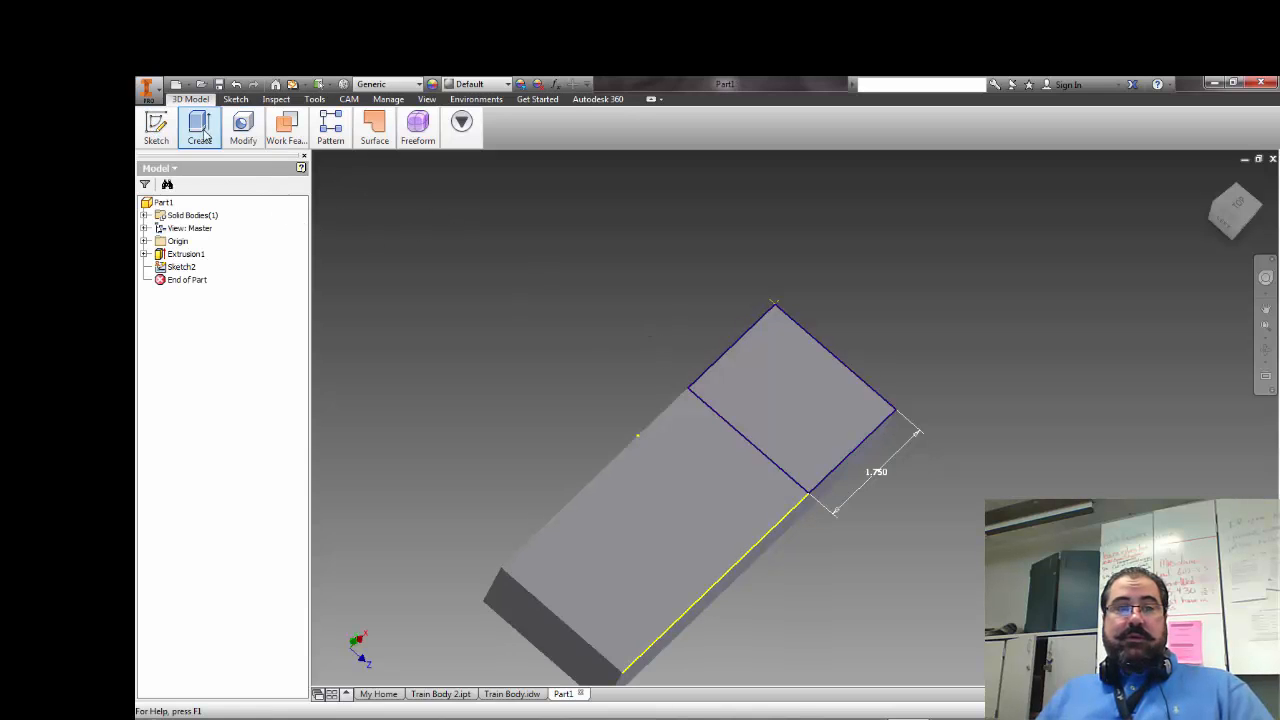
mouse_move(199, 128)
click(193, 166)
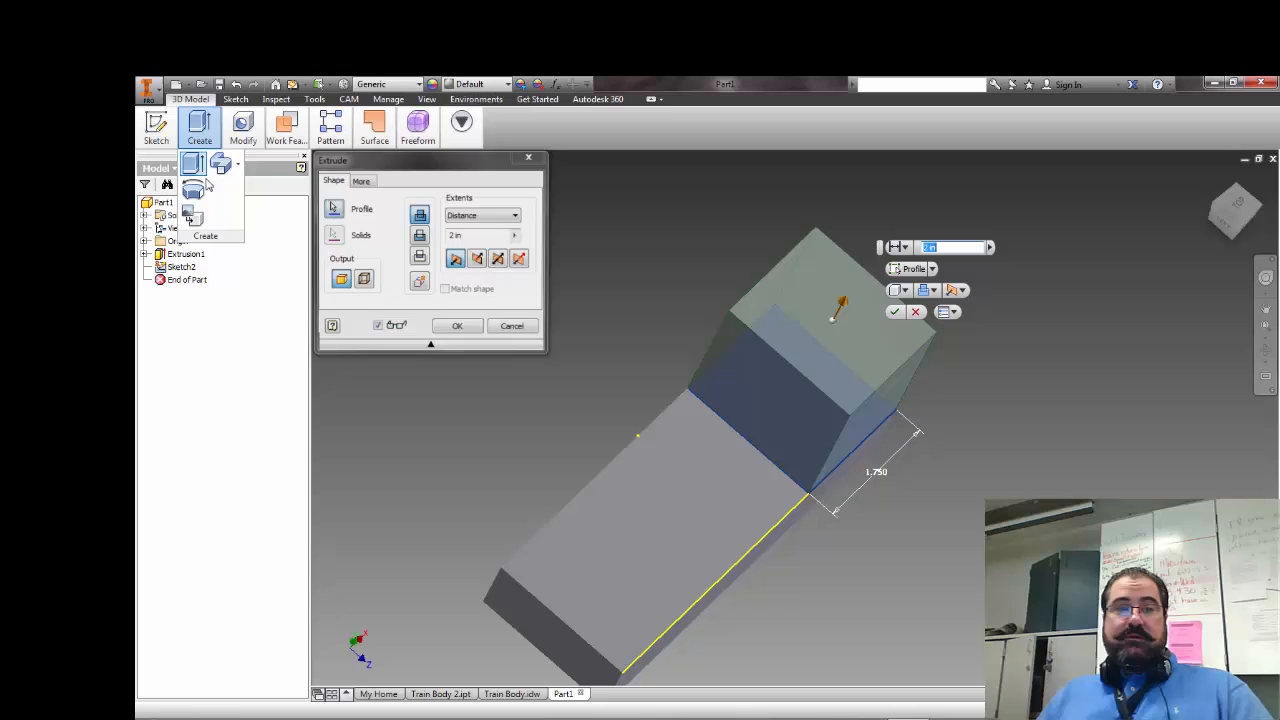
click(475, 235)
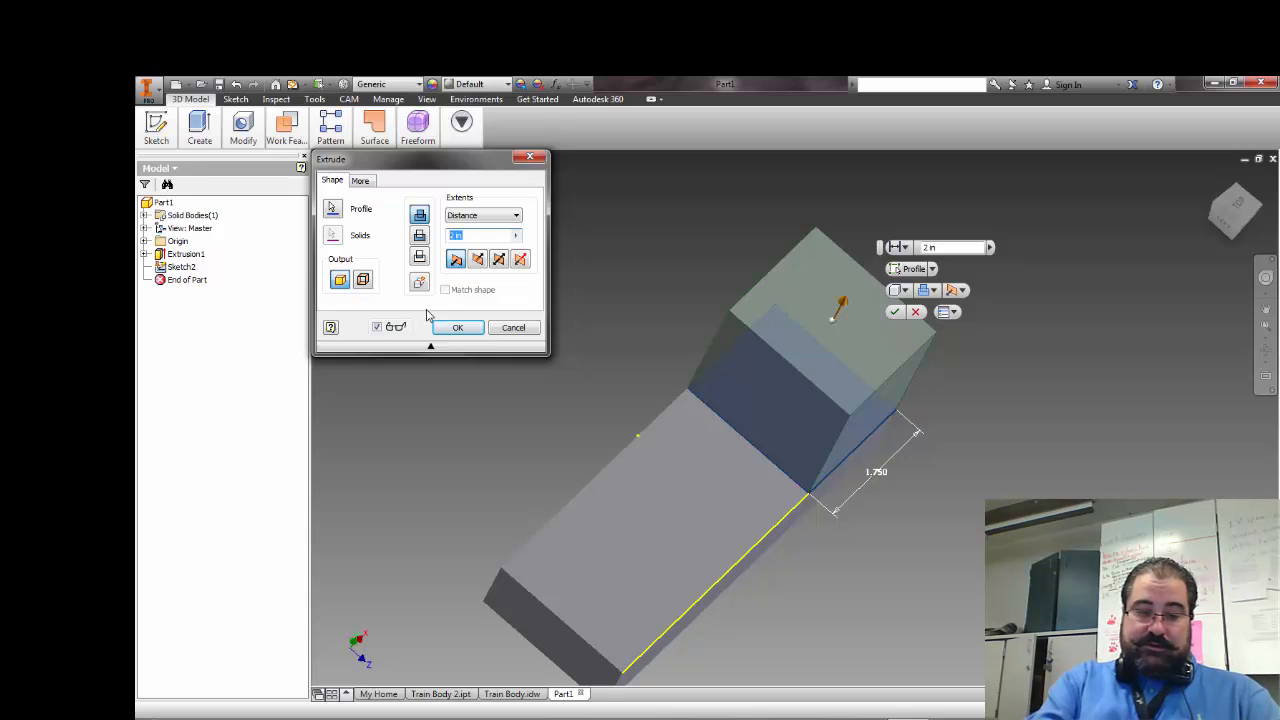
click(517, 698)
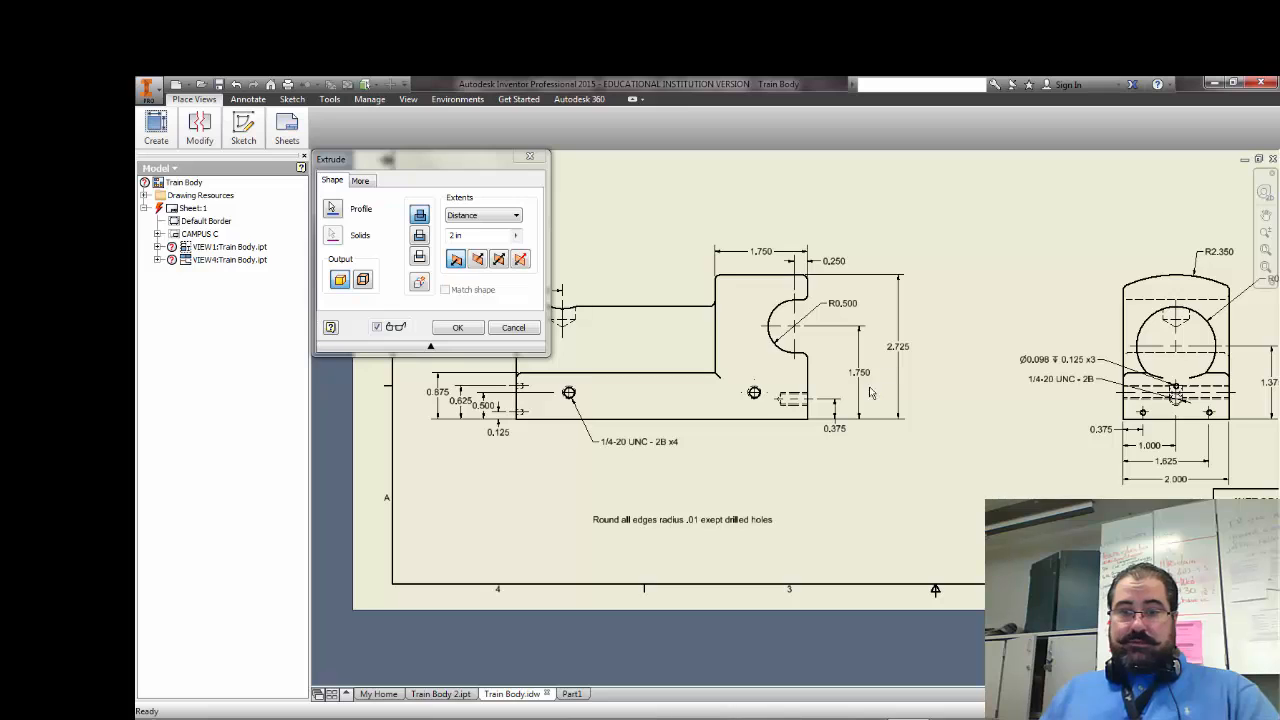
click(571, 693)
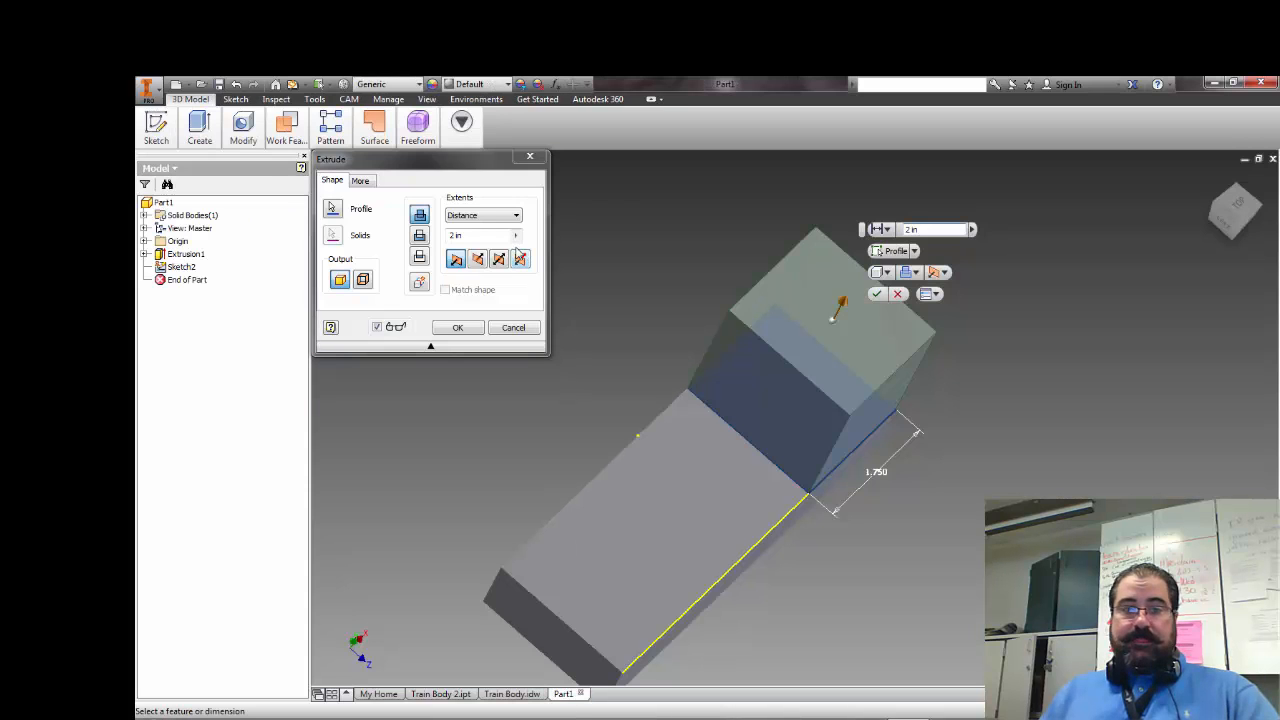
Step: Set the extrusion distance to the expression 2.725 - .975, consulting the Train Body drawing for the base height
drag(492, 234, 379, 242)
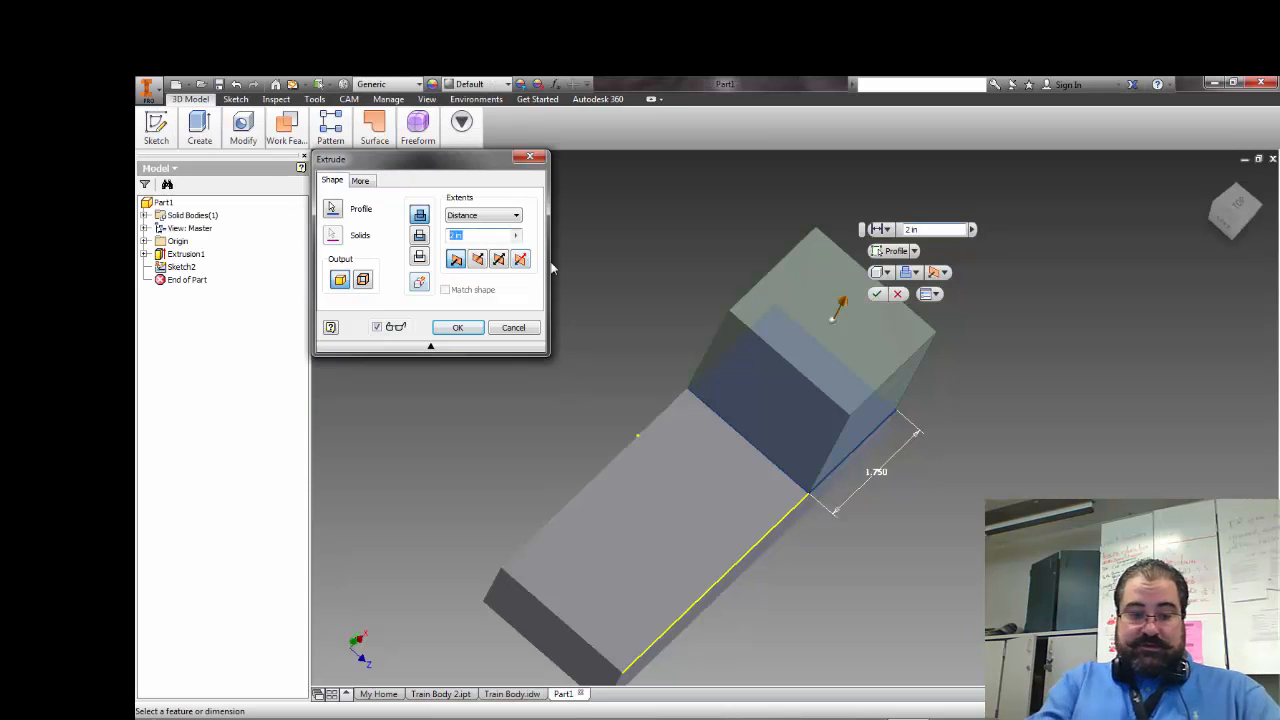
text(2.7)
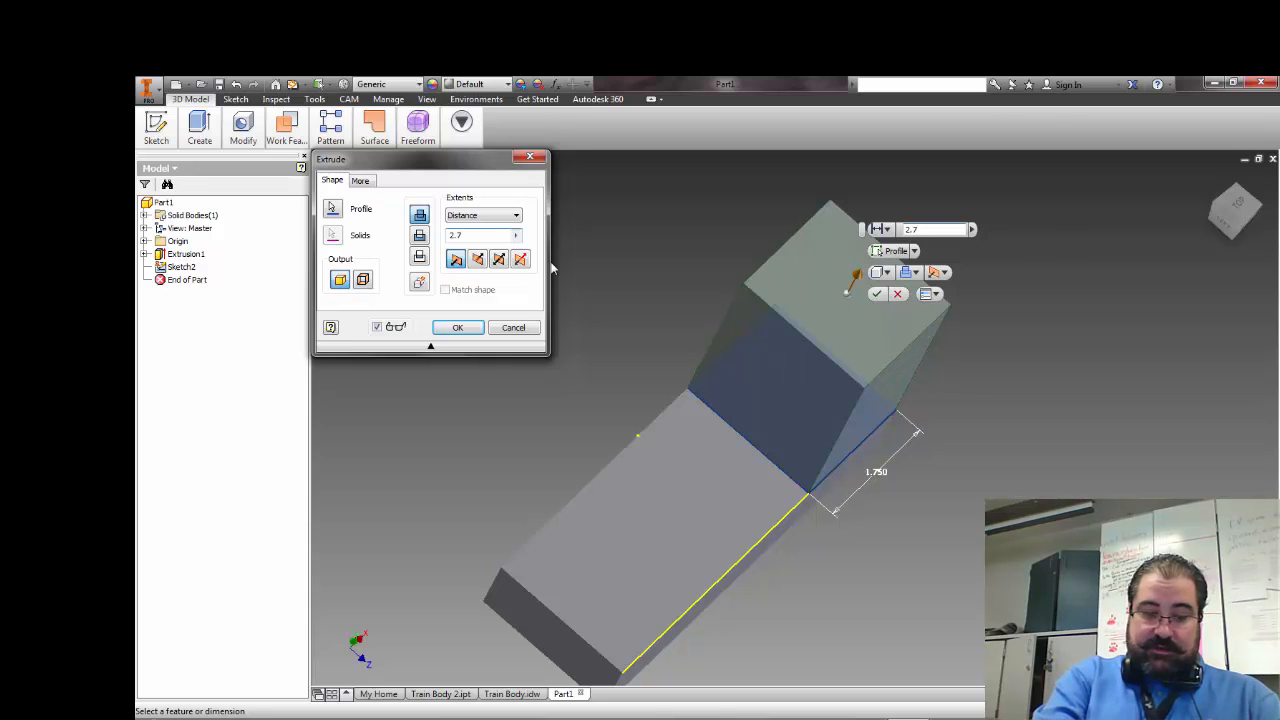
text(25 )
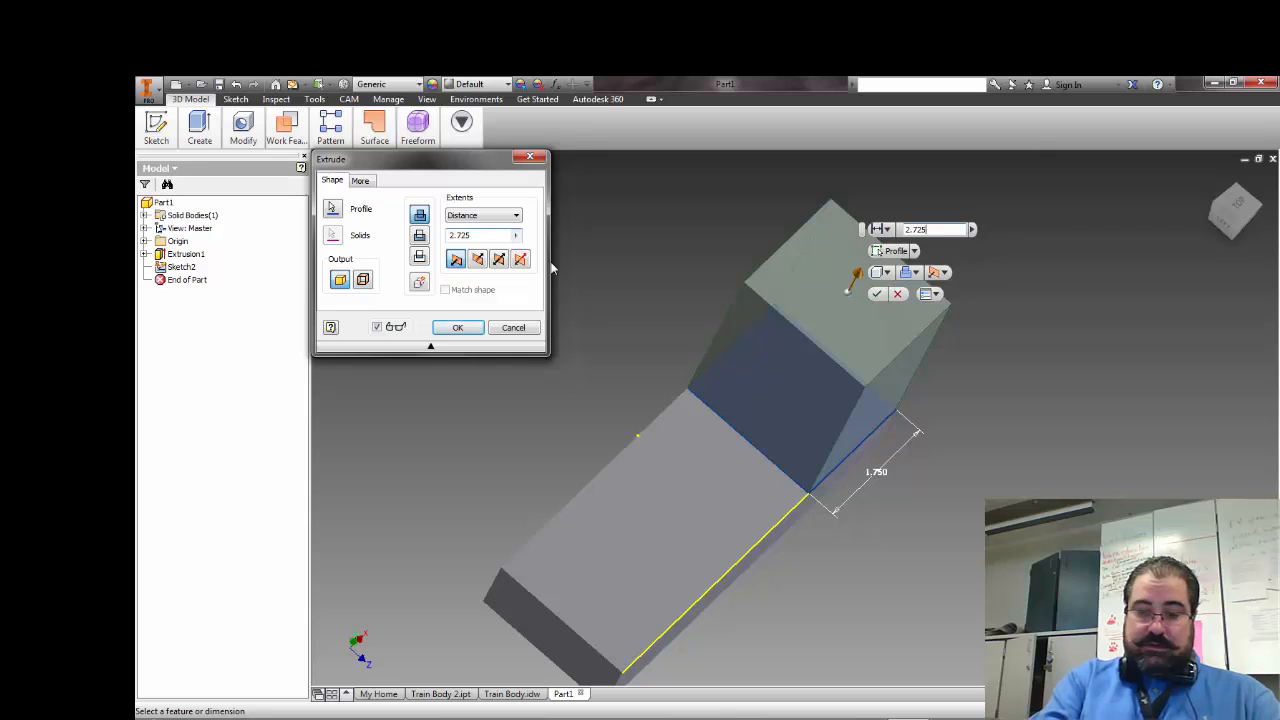
text(-)
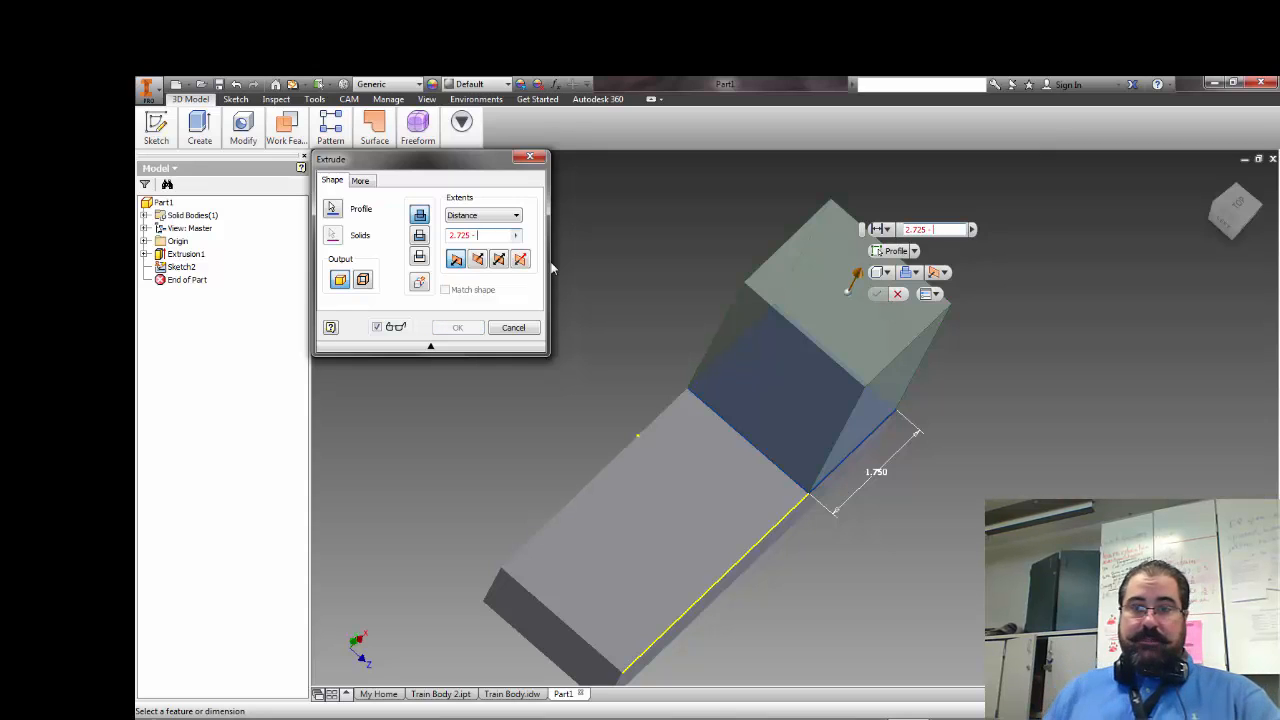
click(505, 694)
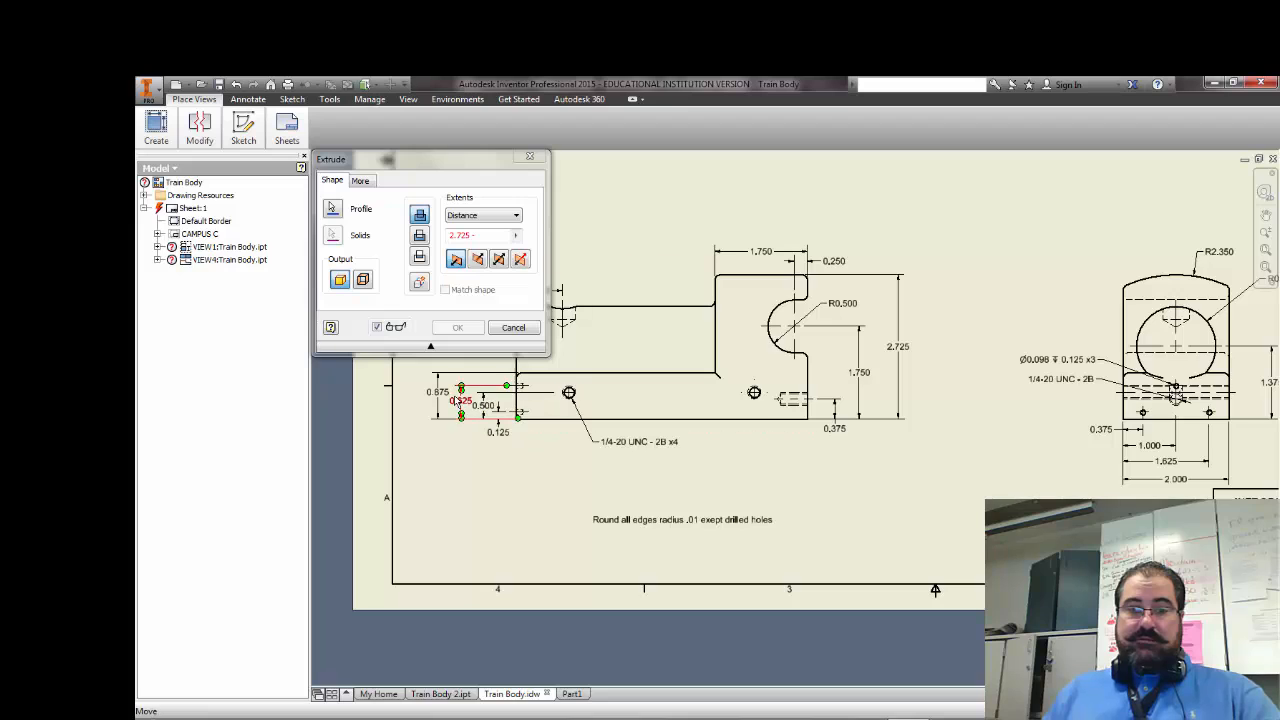
click(571, 693)
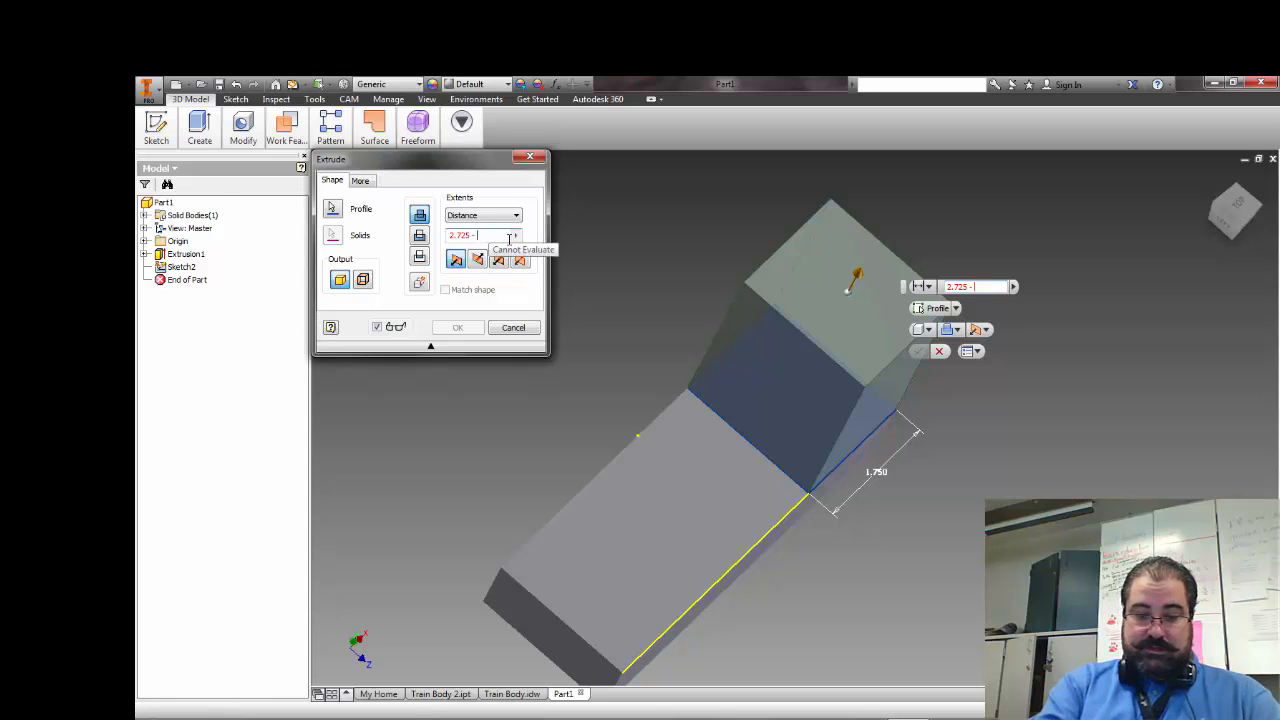
text(975)
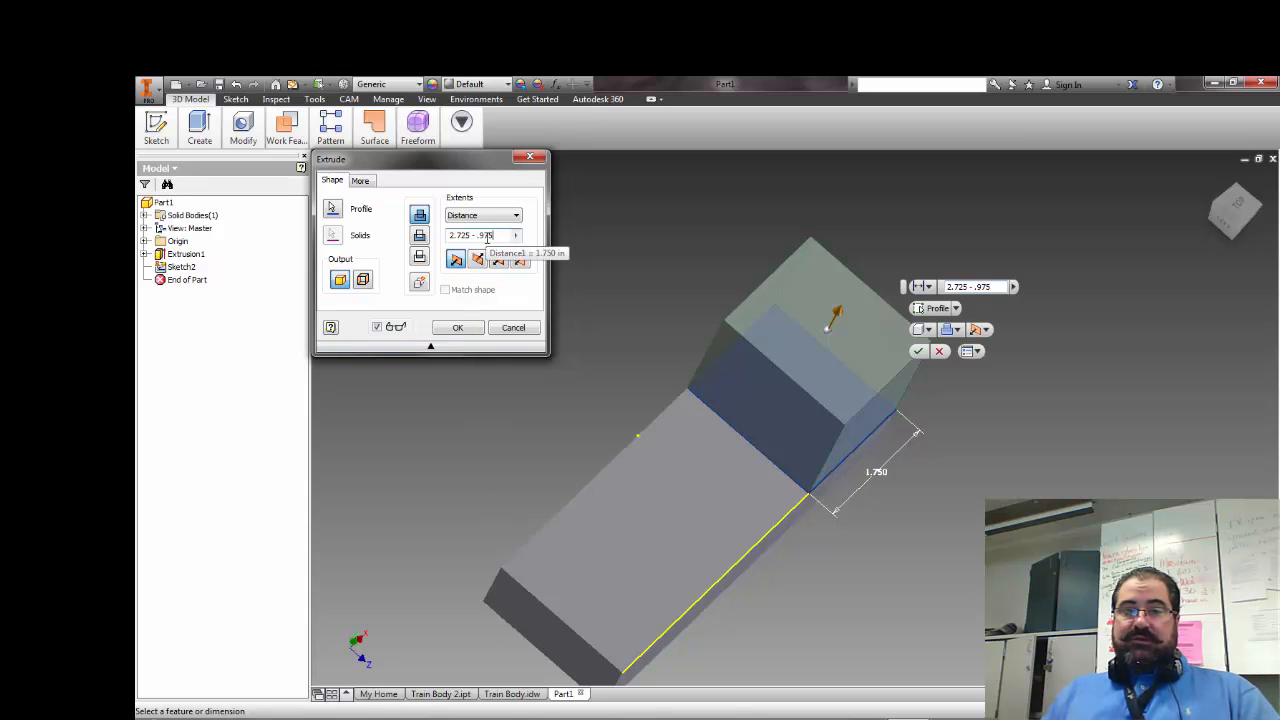
Step: Recheck the base height in the Train Body drawing, correct the extrusion distance to 2.725 - .875, and complete the cab block extrusion
click(513, 693)
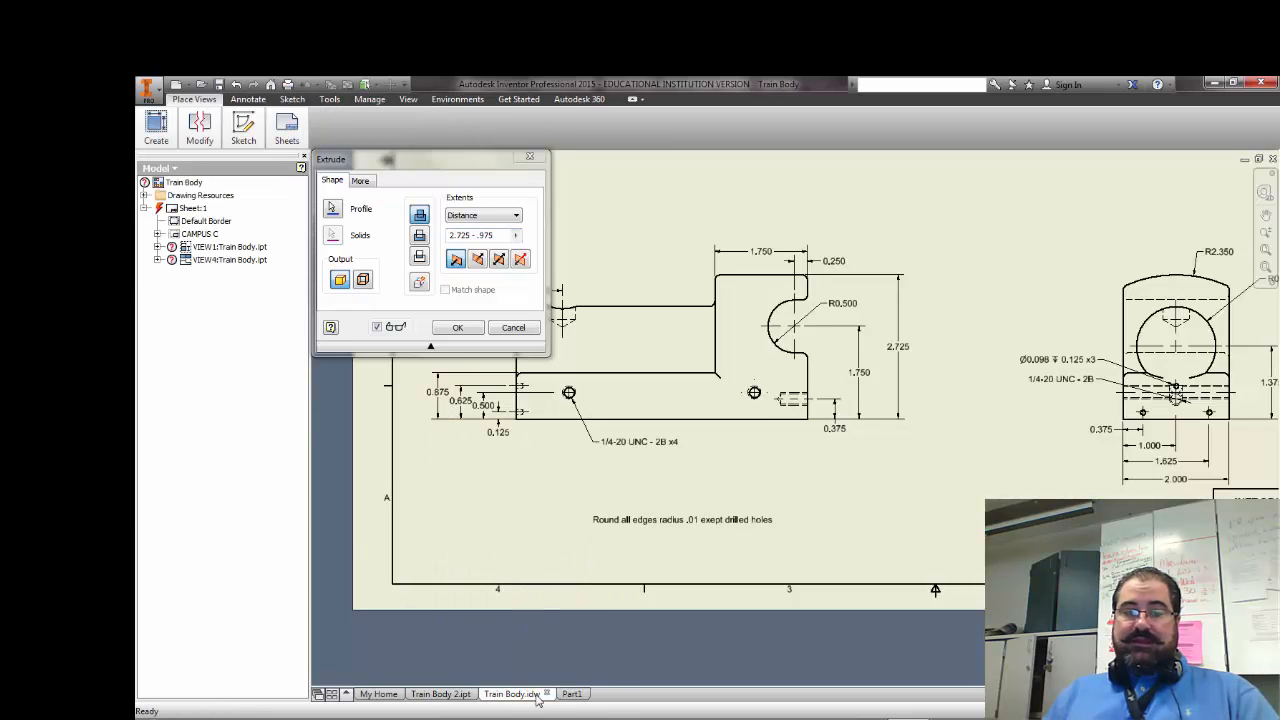
click(570, 694)
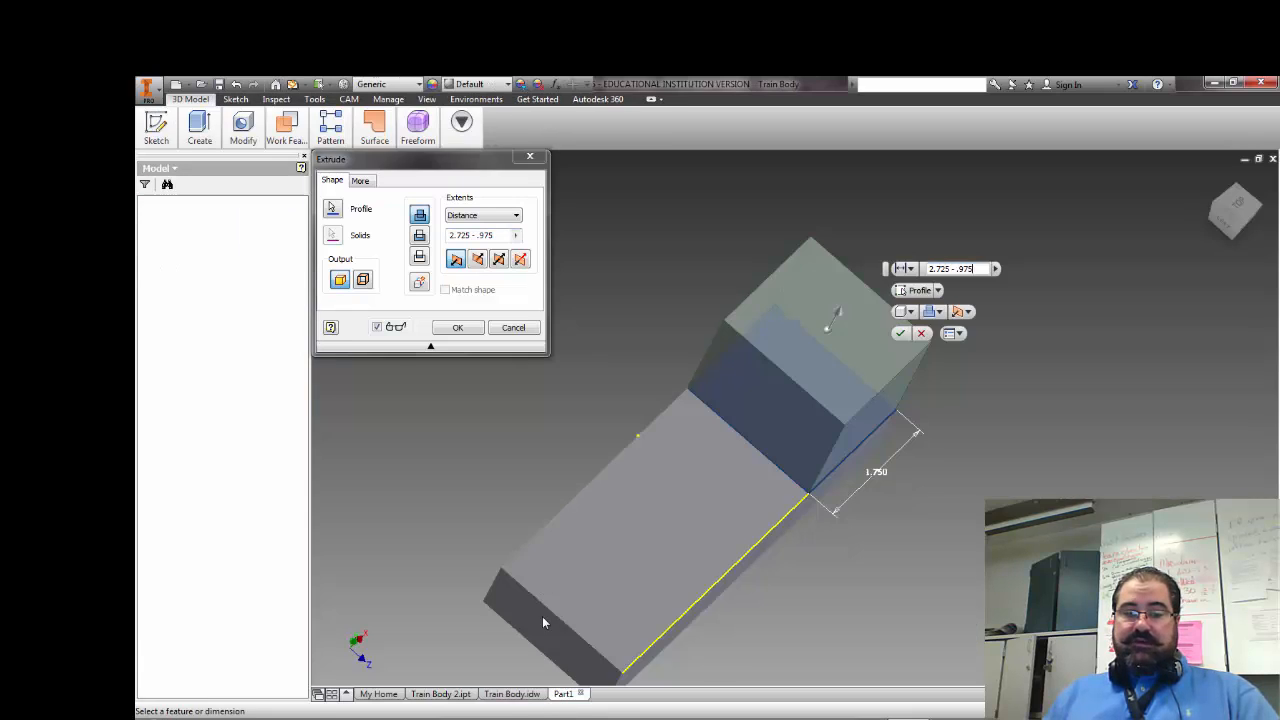
click(484, 236)
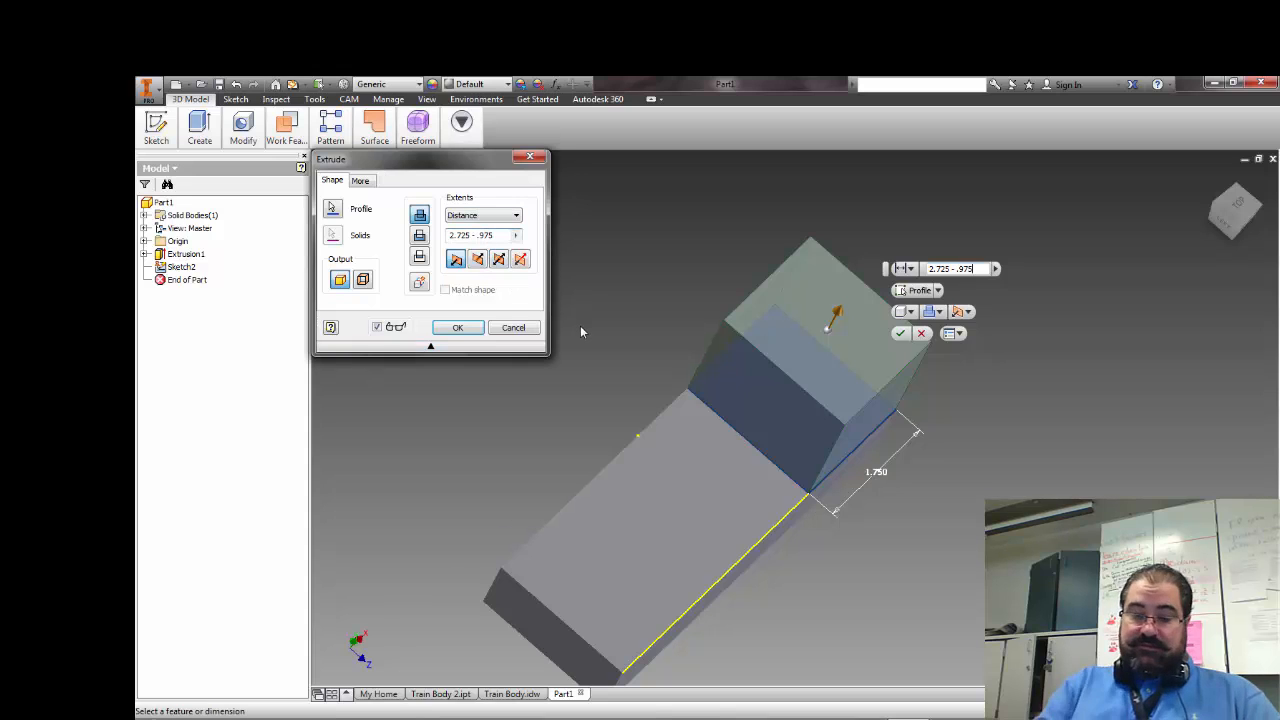
key(BackSpace)
text(8)
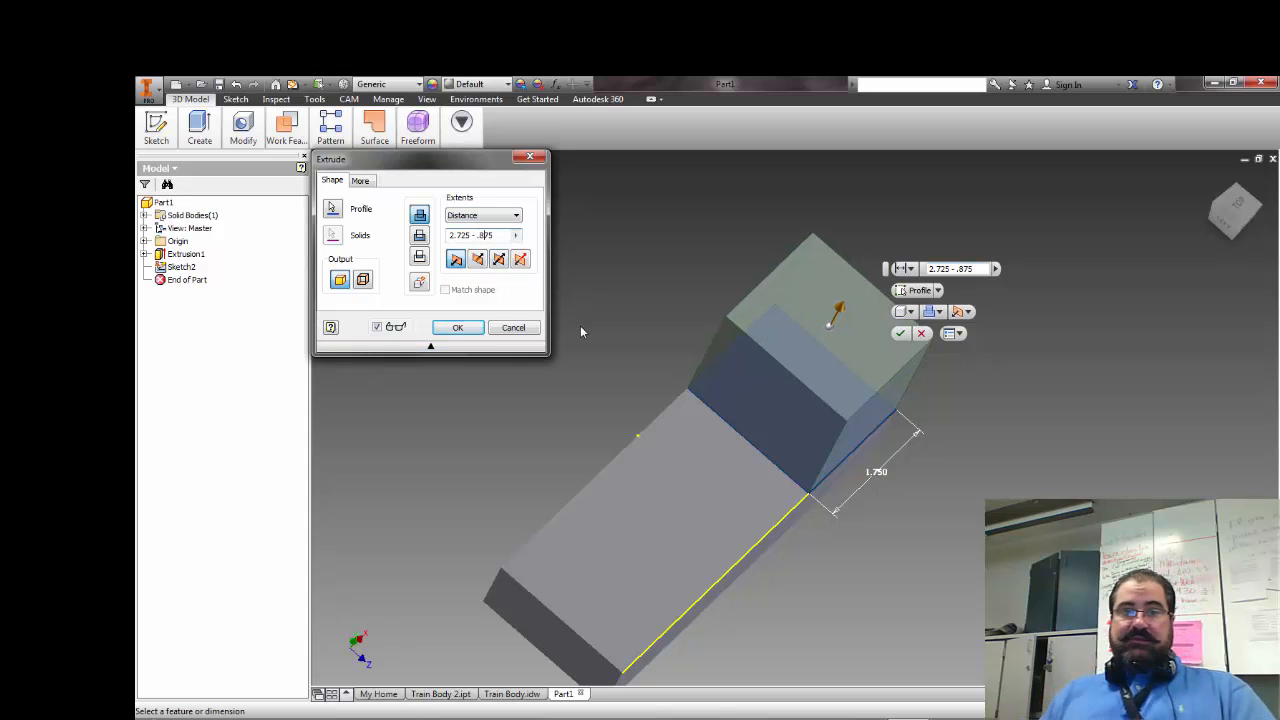
click(458, 328)
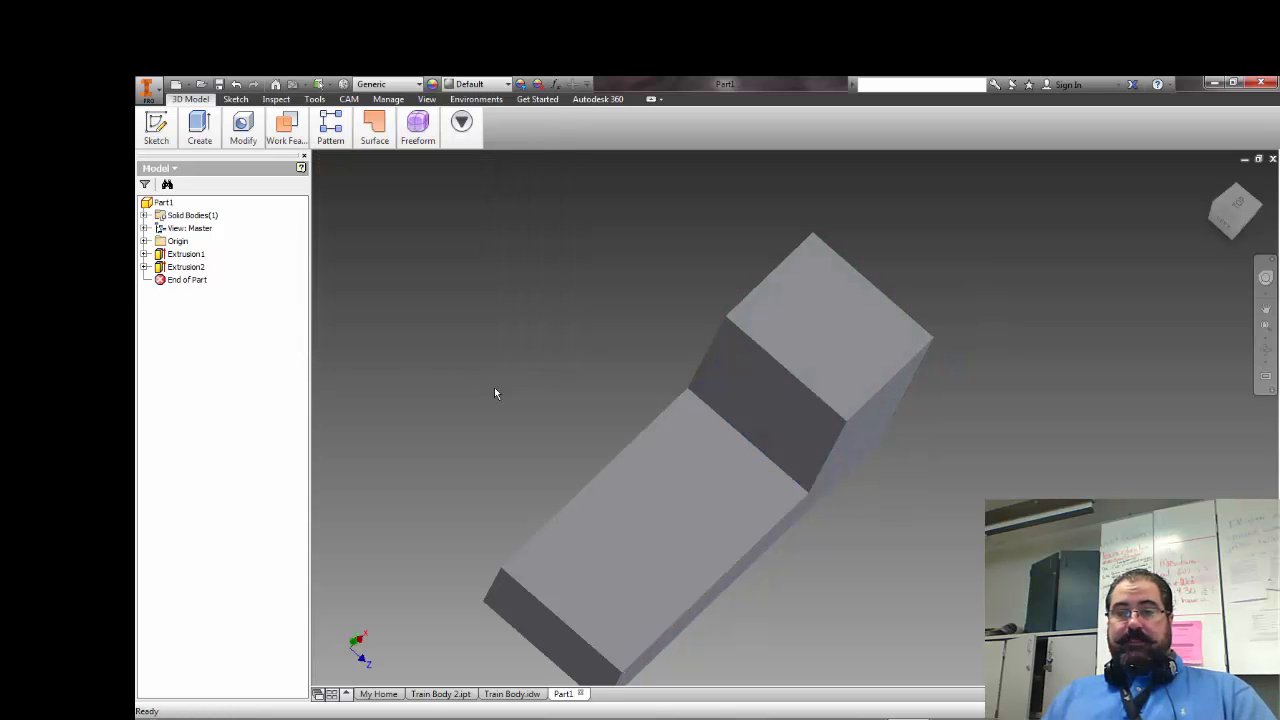
shift+middle_drag(844, 544, 743, 583)
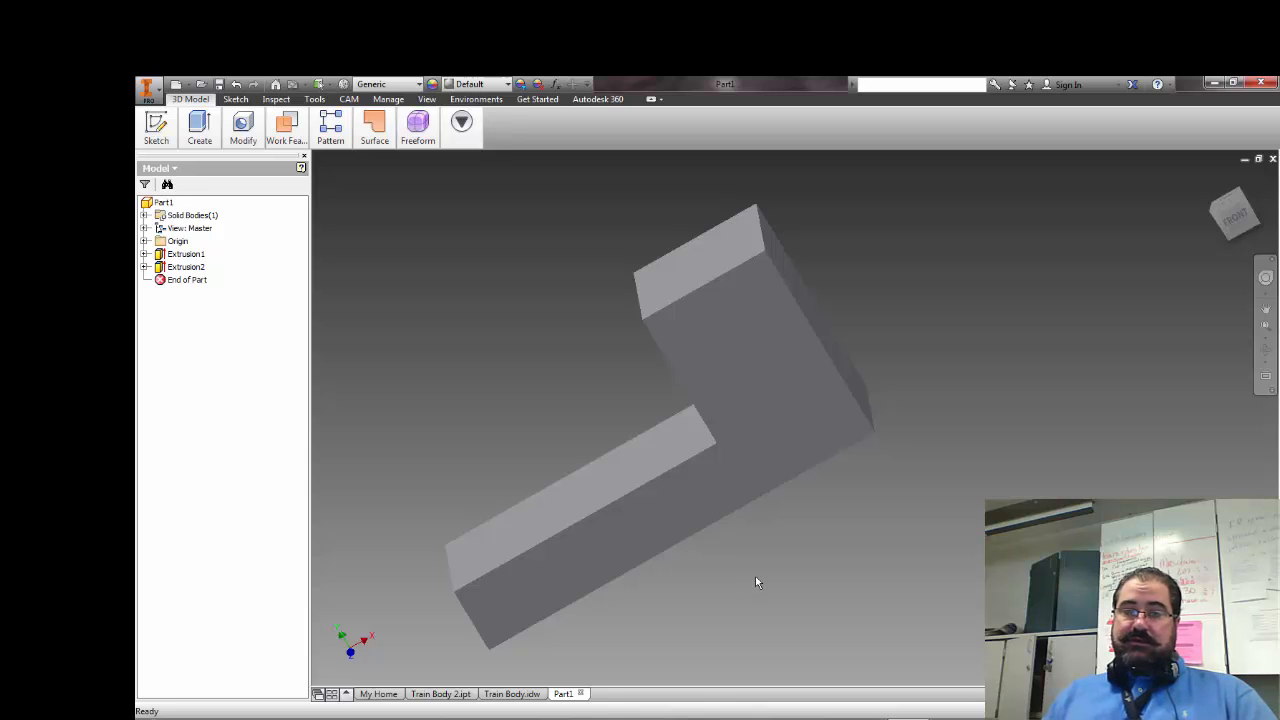
shift+middle_drag(783, 585, 801, 557)
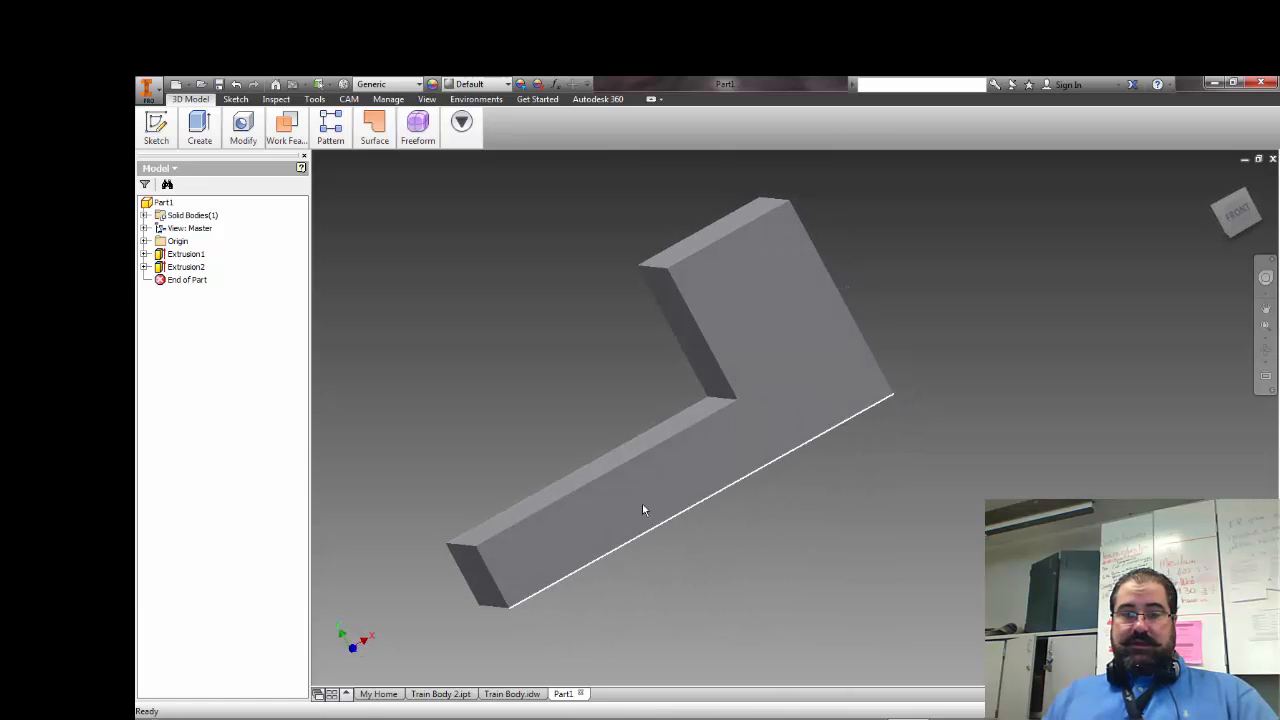
shift+middle_drag(537, 463, 536, 431)
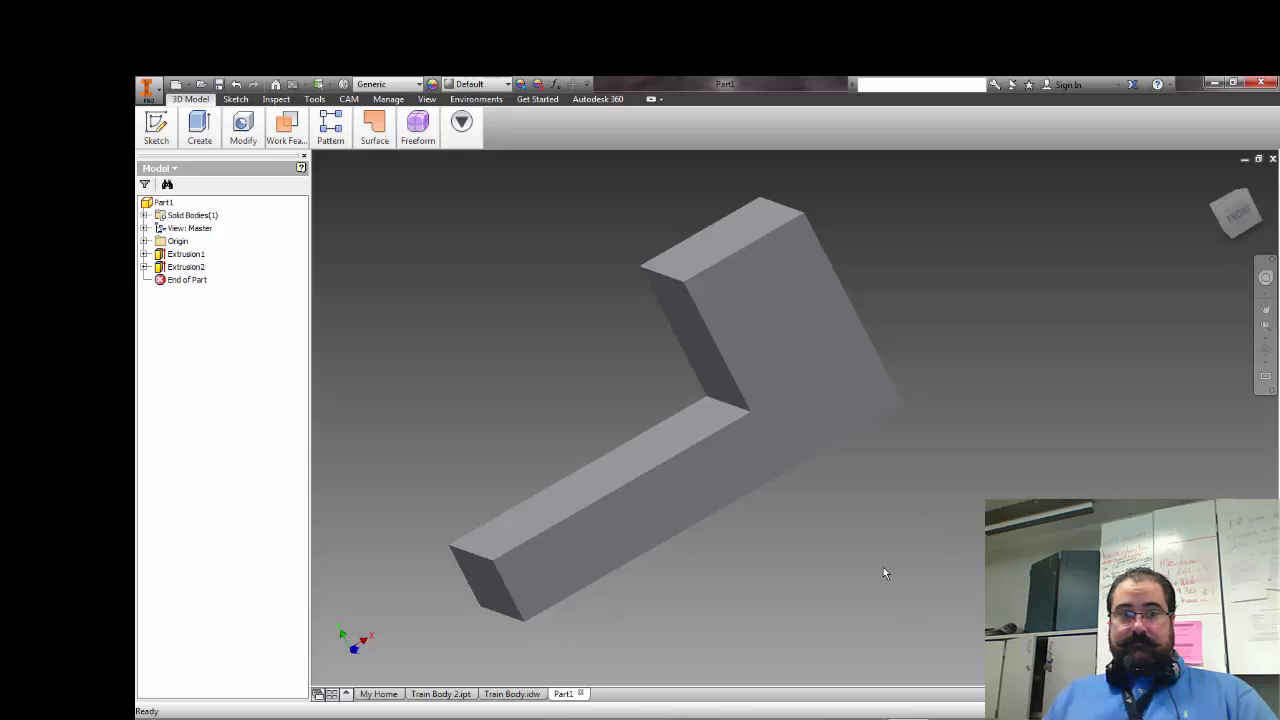
mouse_move(910, 718)
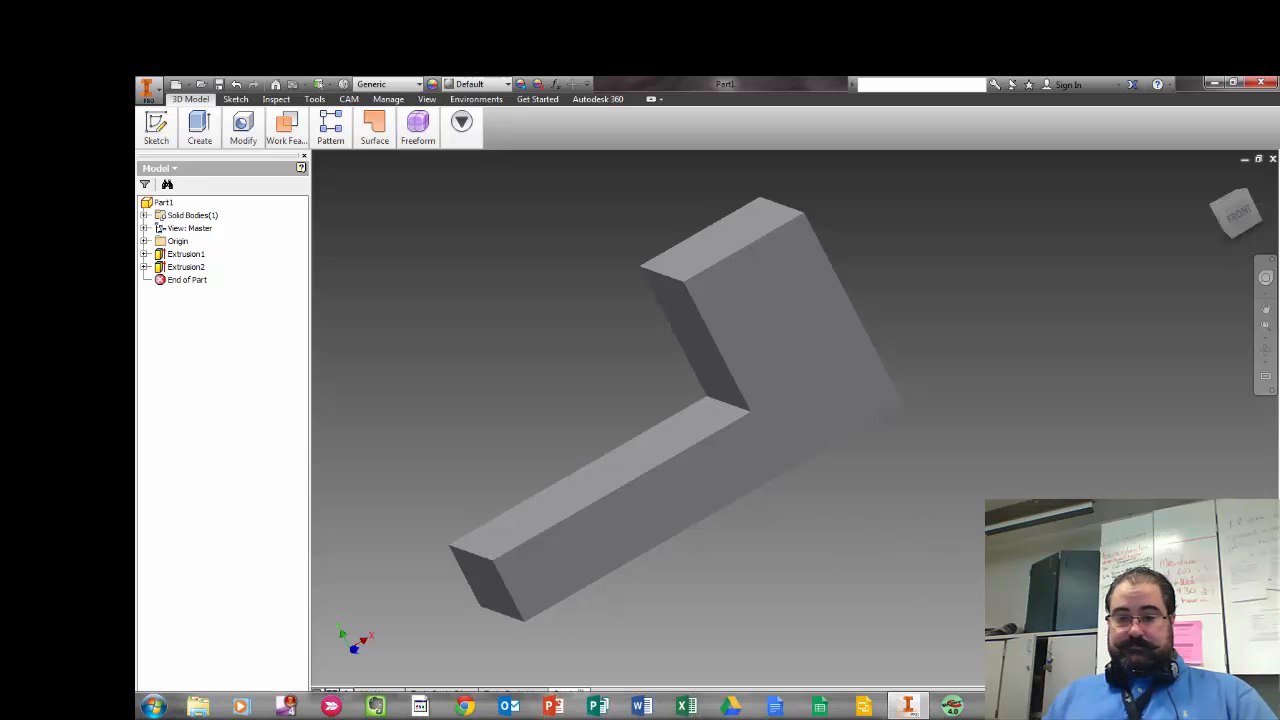